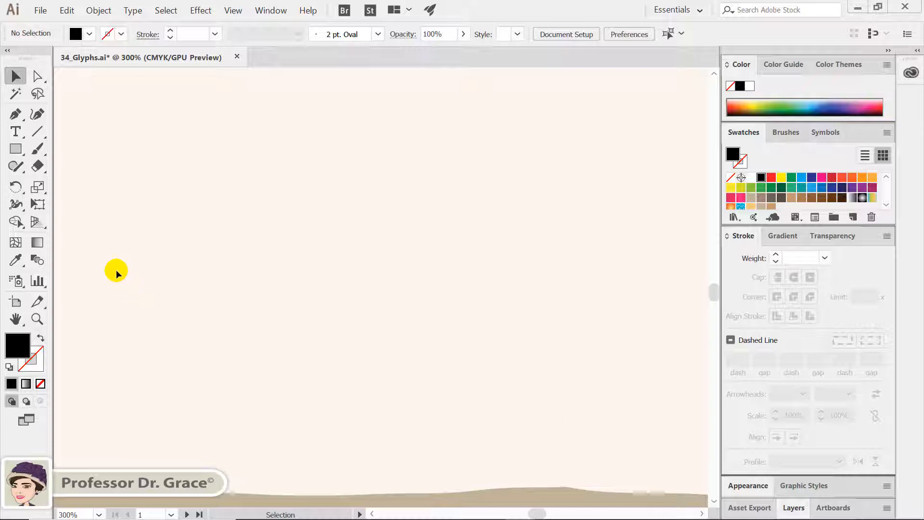
Step: Add a point text object reading "Michael Bike" on the artboard, just above the brown ground strip
{"action": "left_click", "coordinate": [16, 133]}
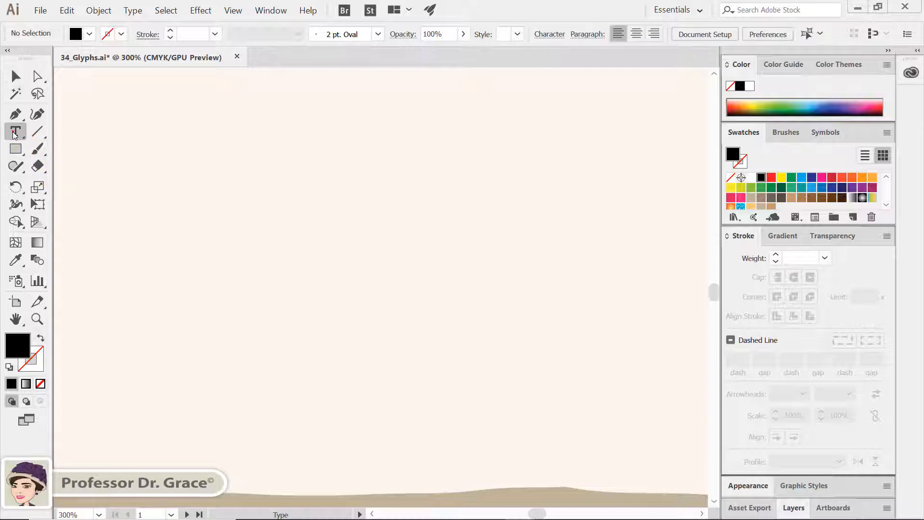
{"action": "left_click", "coordinate": [94, 446]}
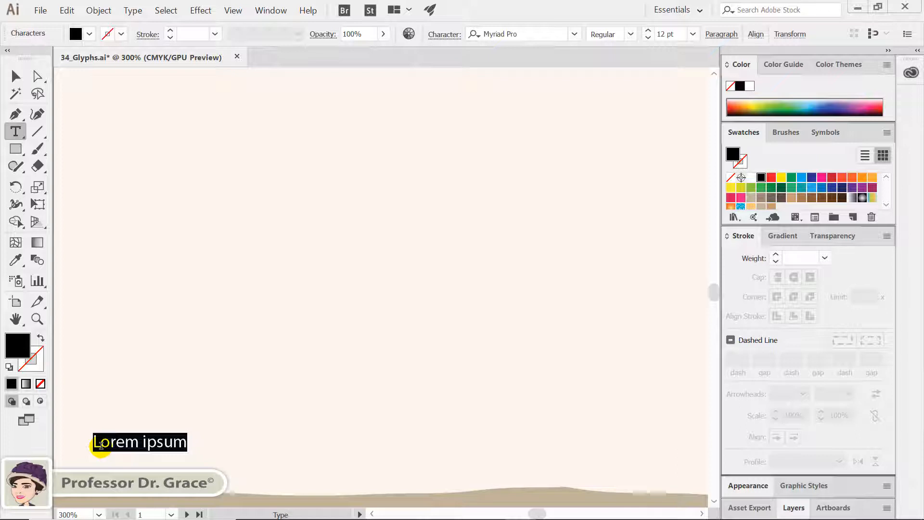
{"action": "type", "text": "Michael Bike"}
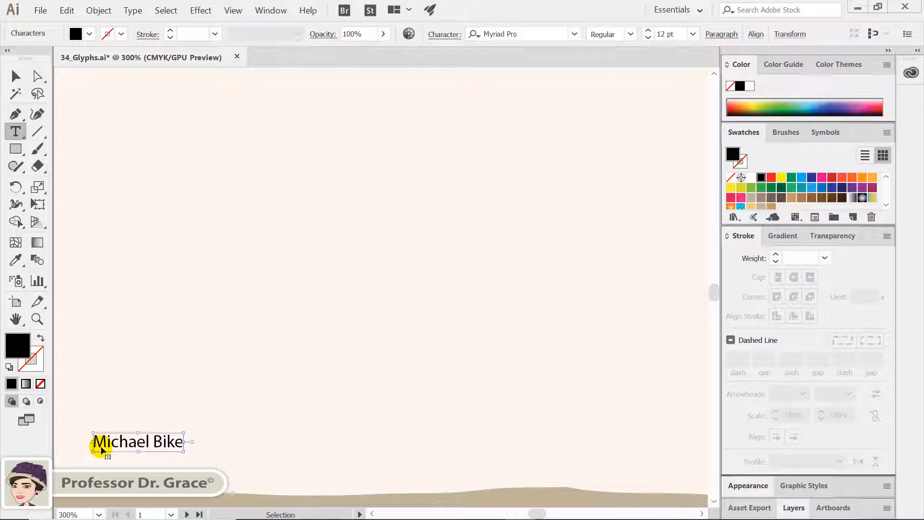
Step: Format the whole "Michael Bike" text as Semibold Italic at 24 pt
{"action": "key", "text": "ctrl+a"}
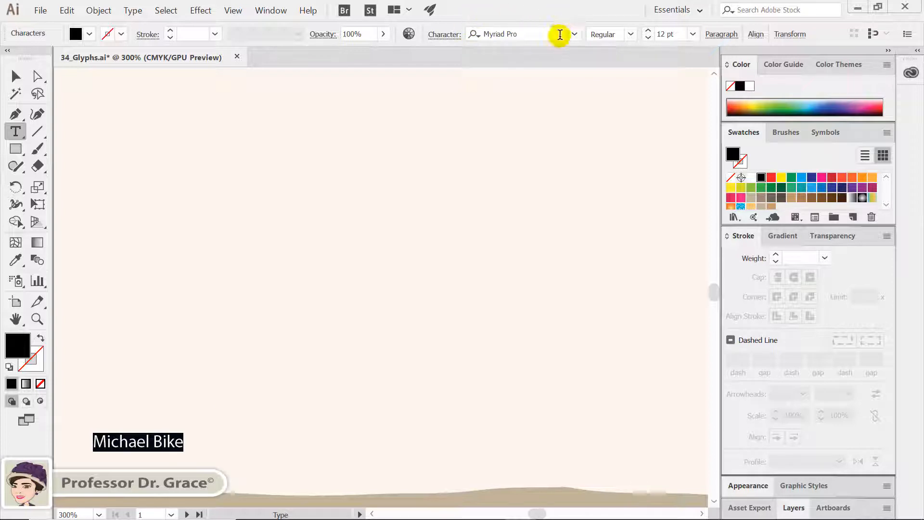
{"action": "left_click", "coordinate": [631, 35]}
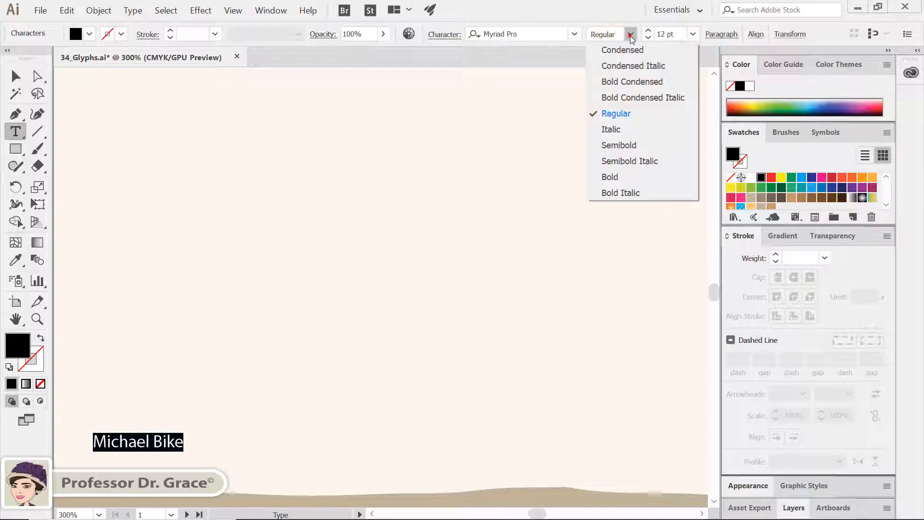
{"action": "left_click", "coordinate": [639, 162]}
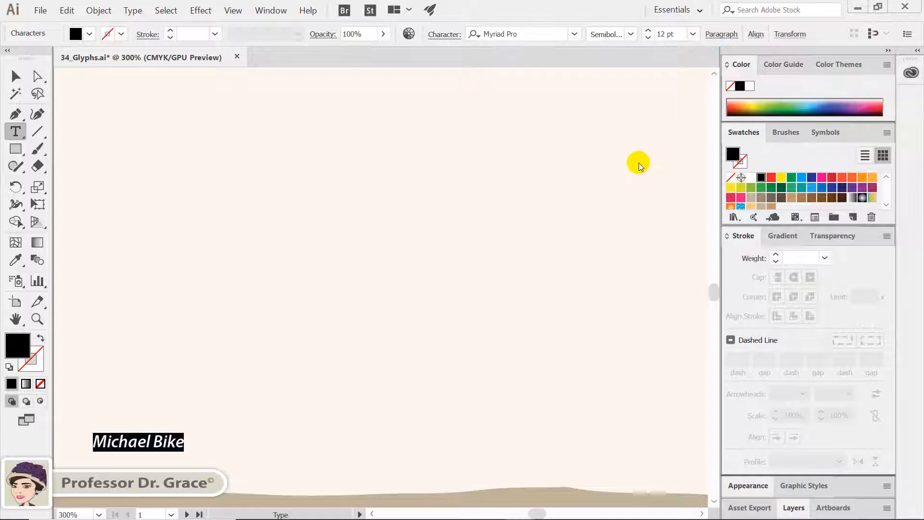
{"action": "left_click", "coordinate": [693, 34]}
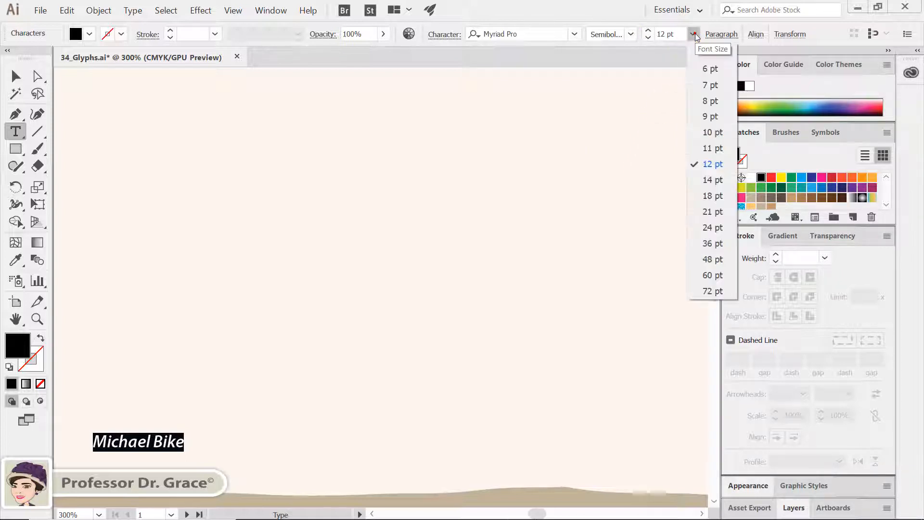
{"action": "left_click", "coordinate": [712, 228]}
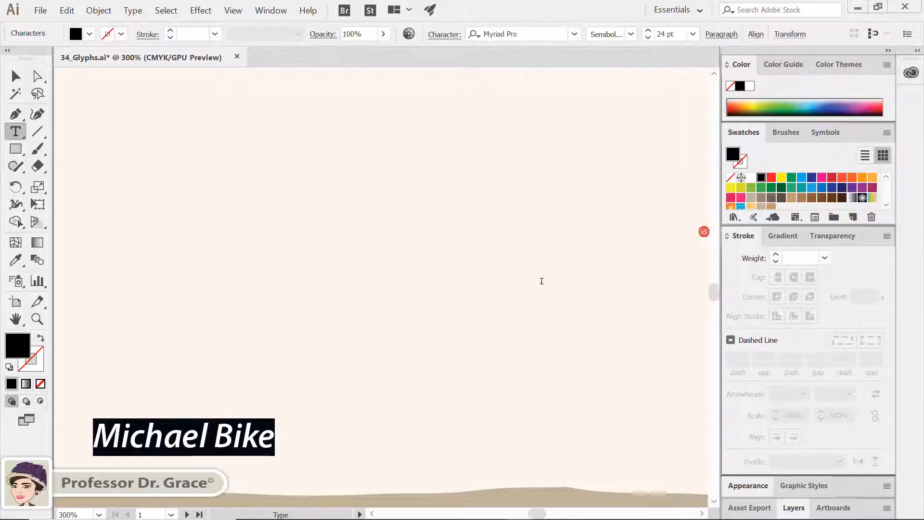
Step: Place the text cursor after "Bike" and show the Glyphs panel, enlarged and with its glyphs zoomed in one level
{"action": "left_click", "coordinate": [278, 443]}
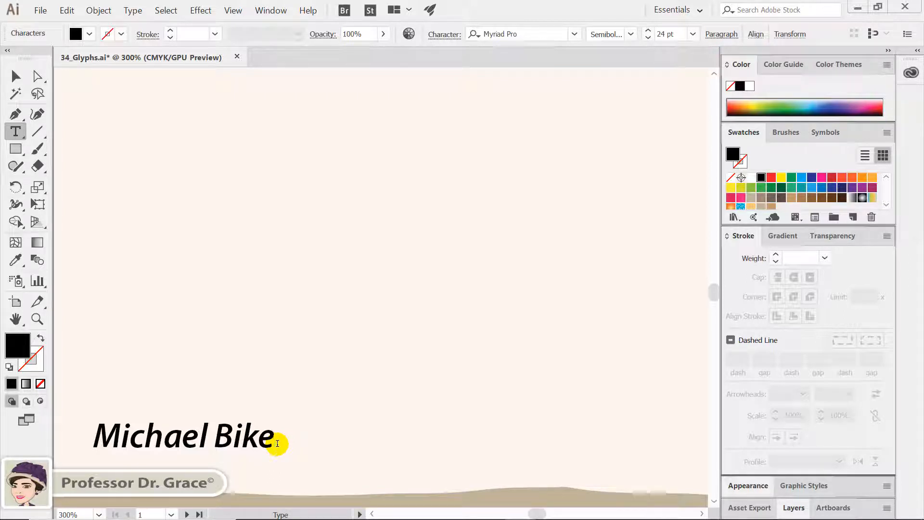
{"action": "left_click", "coordinate": [133, 10]}
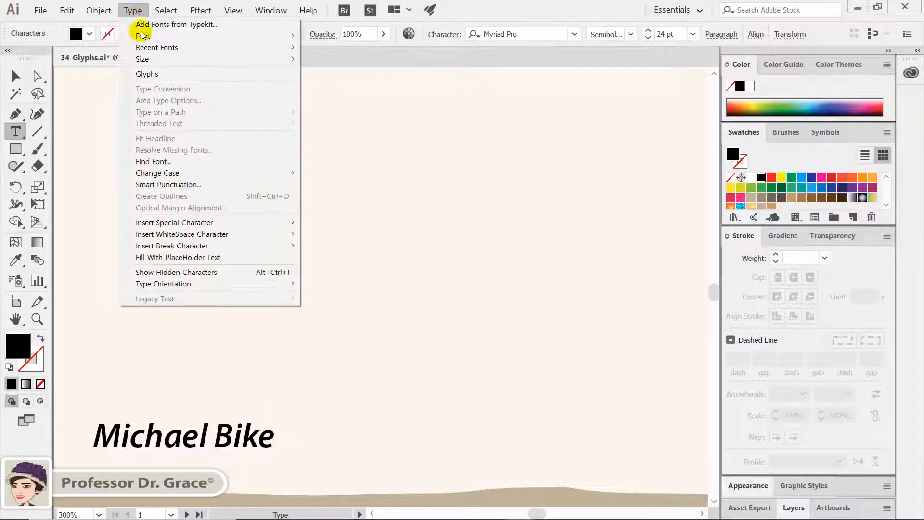
{"action": "left_click", "coordinate": [150, 75]}
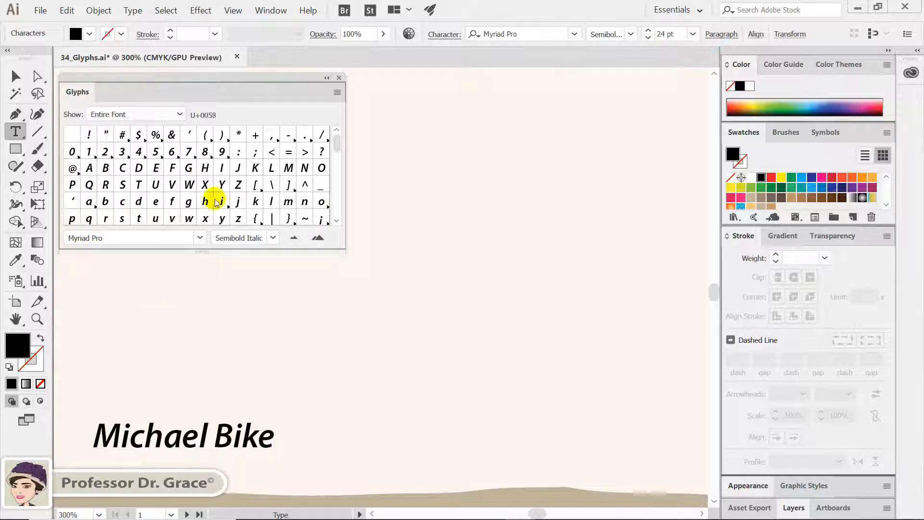
{"action": "left_click_drag", "start_coordinate": [344, 250], "coordinate": [679, 363]}
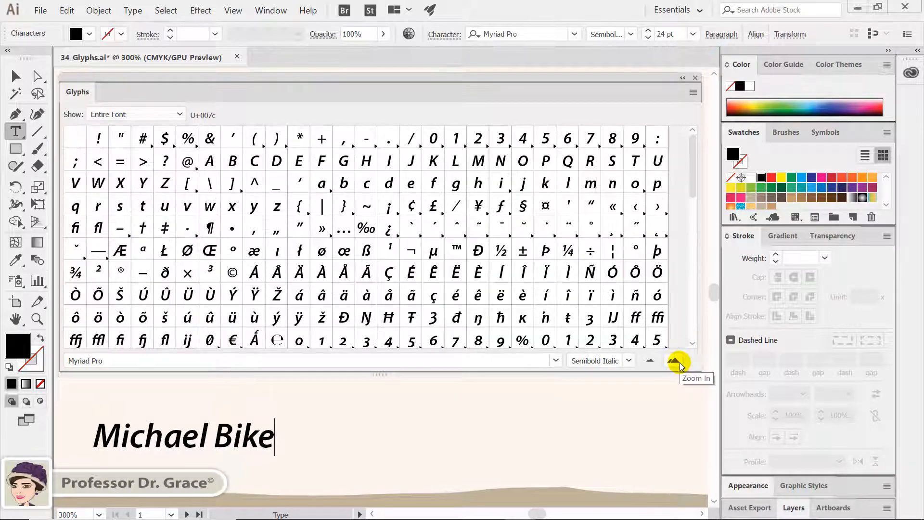
{"action": "left_click", "coordinate": [678, 362]}
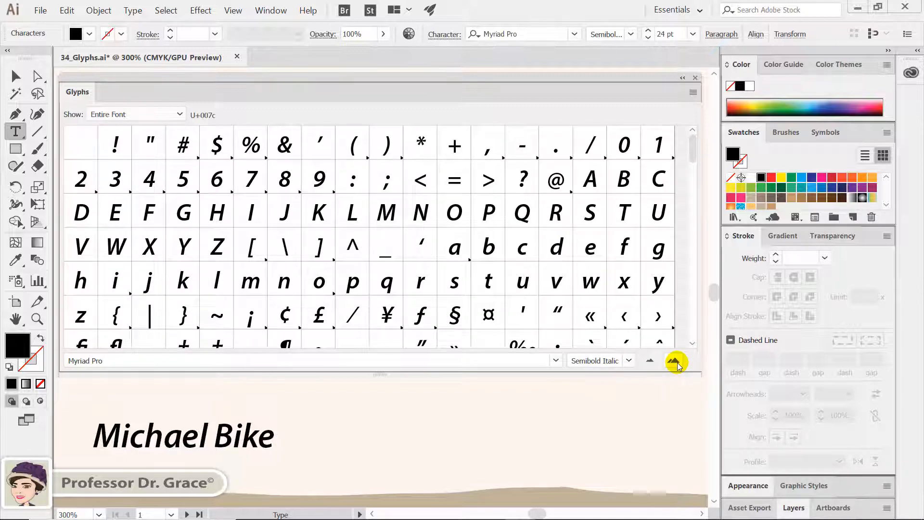
Step: Insert the © glyph of Myriad Pro Semibold Italic at the end of "Michael Bike" and finish editing that text
{"action": "left_click_drag", "start_coordinate": [691, 150], "coordinate": [697, 172]}
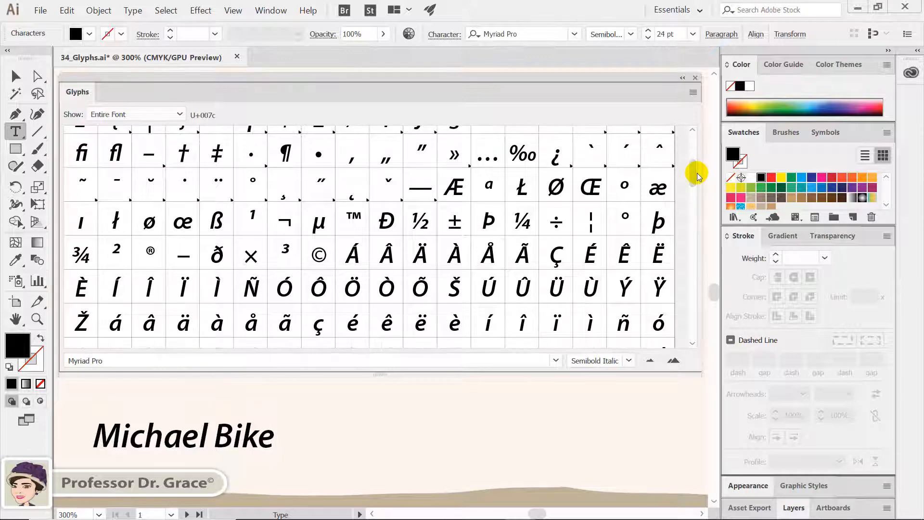
{"action": "double_click", "coordinate": [320, 255]}
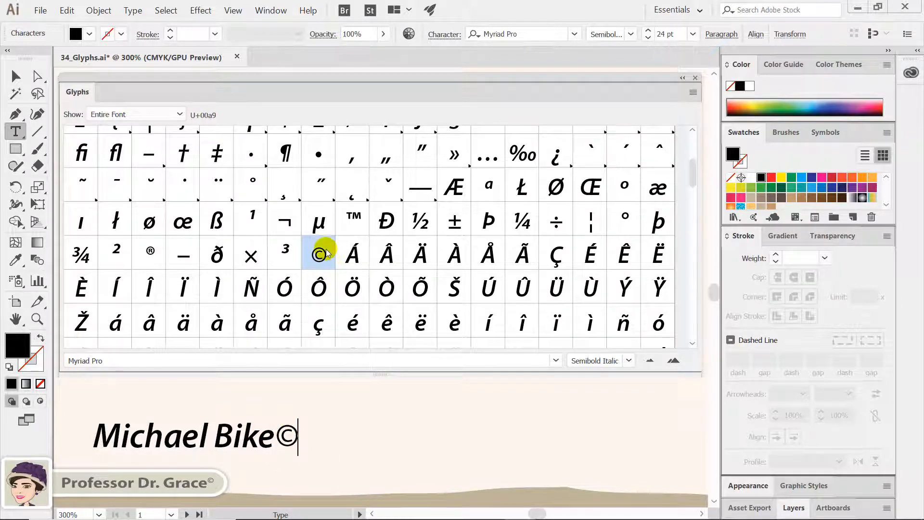
{"action": "key", "text": "ctrl"}
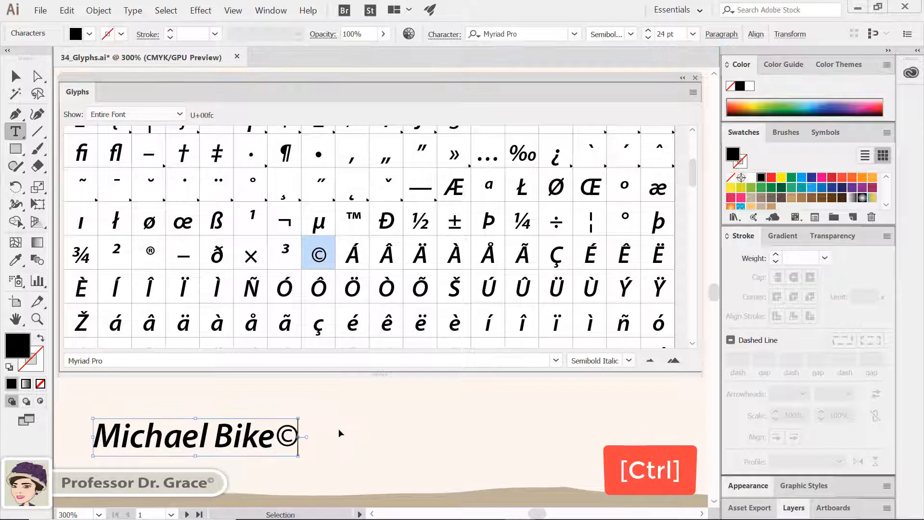
{"action": "left_click", "coordinate": [339, 429], "text": "ctrl"}
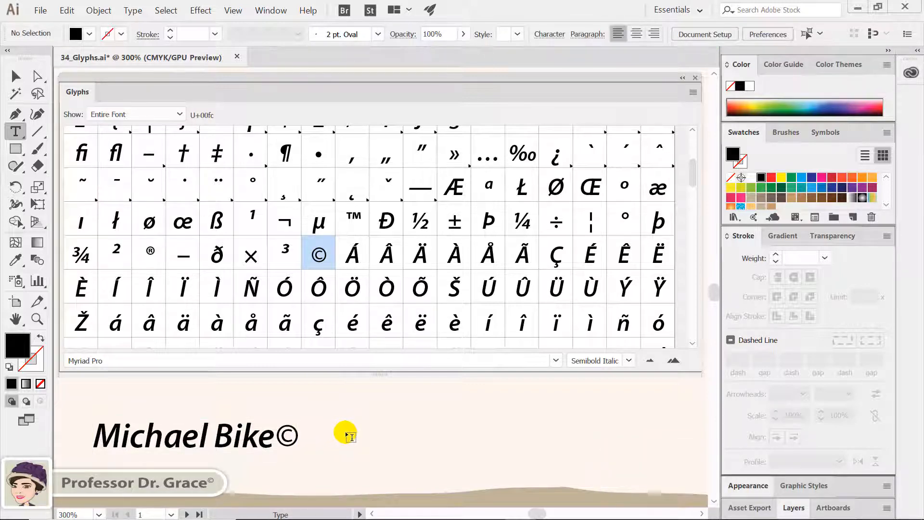
Step: Start a separate text object beside "Michael Bike©", clear its placeholder text, and set the glyph font to Webdings
{"action": "left_click", "coordinate": [348, 435]}
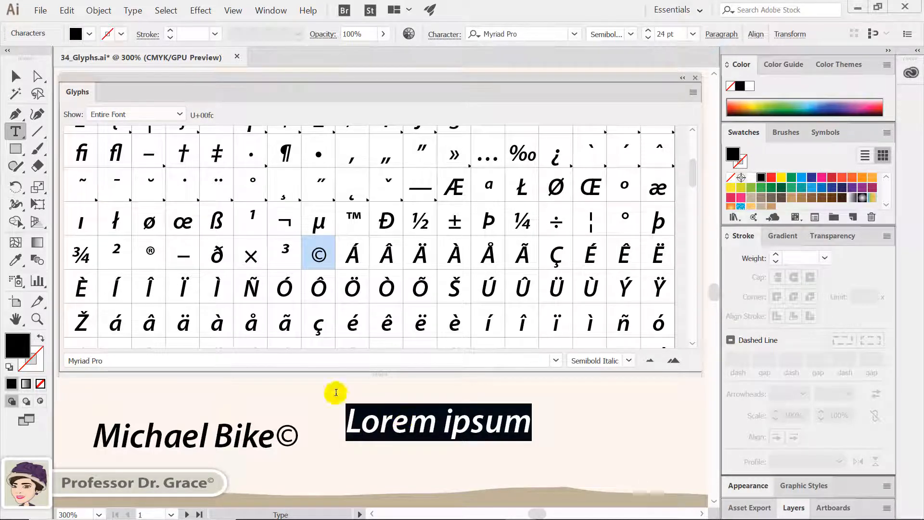
{"action": "key", "text": "Delete"}
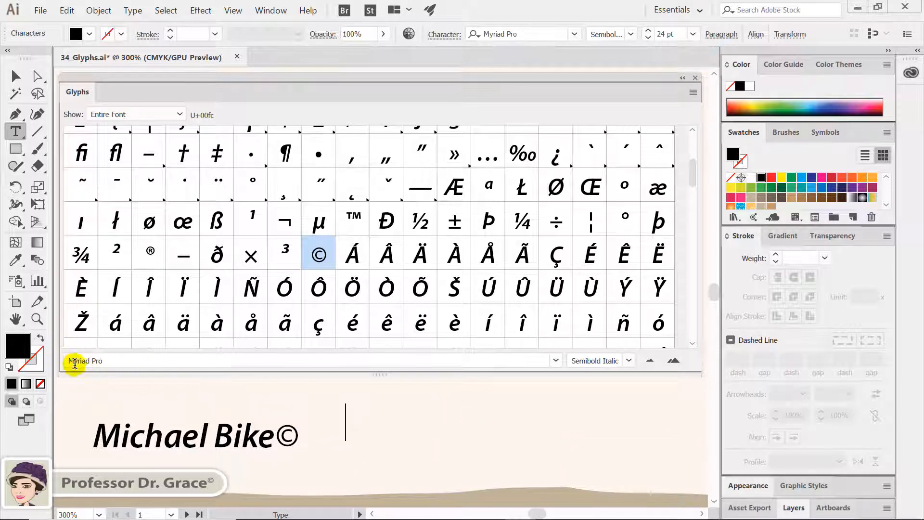
{"action": "left_click", "coordinate": [92, 361]}
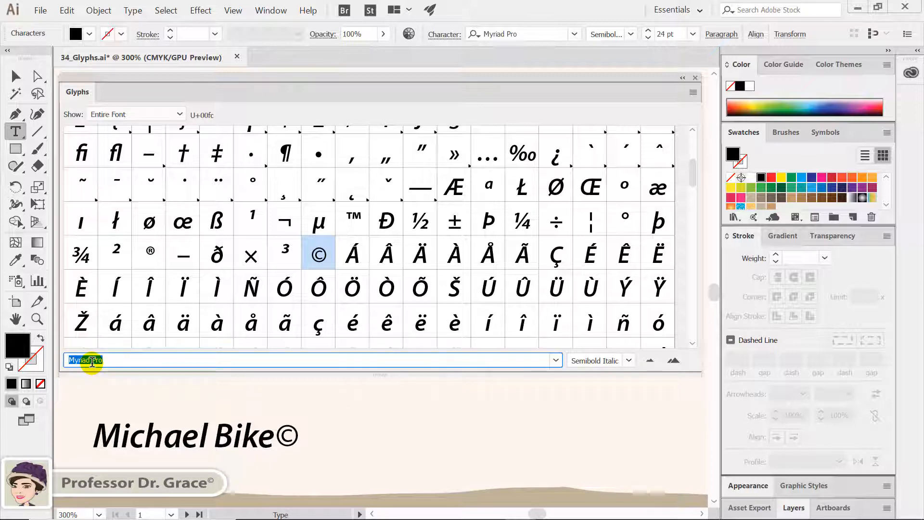
{"action": "type", "text": "Webdings"}
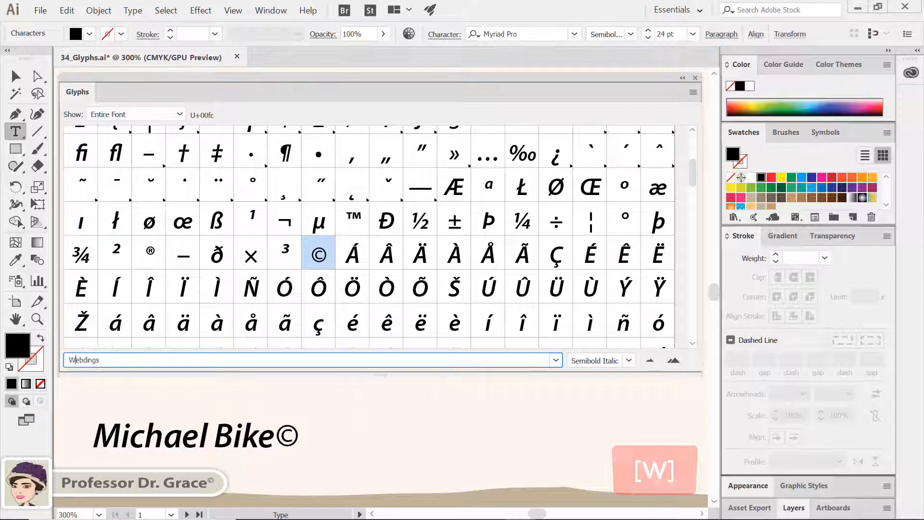
{"action": "key", "text": "Return"}
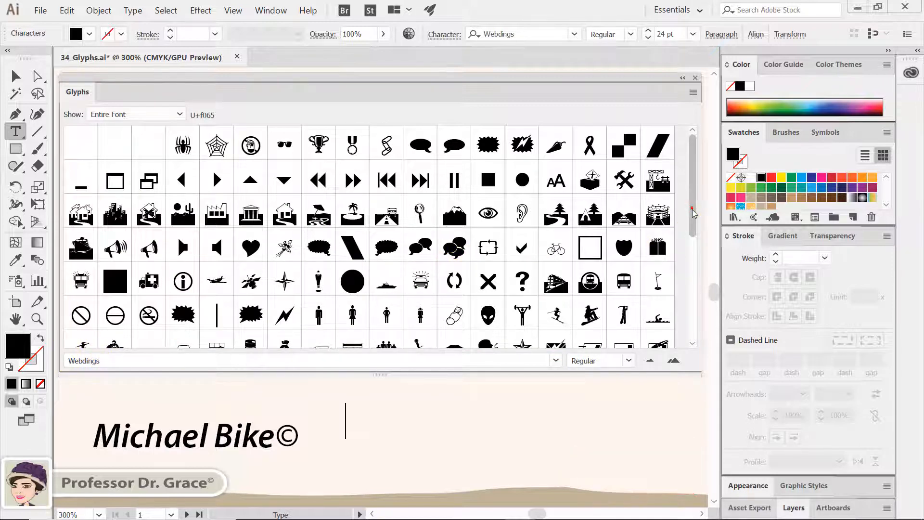
Step: Insert the Webdings motorcycle glyph followed by the world map glyph into the new text object
{"action": "left_click_drag", "start_coordinate": [693, 212], "coordinate": [692, 240]}
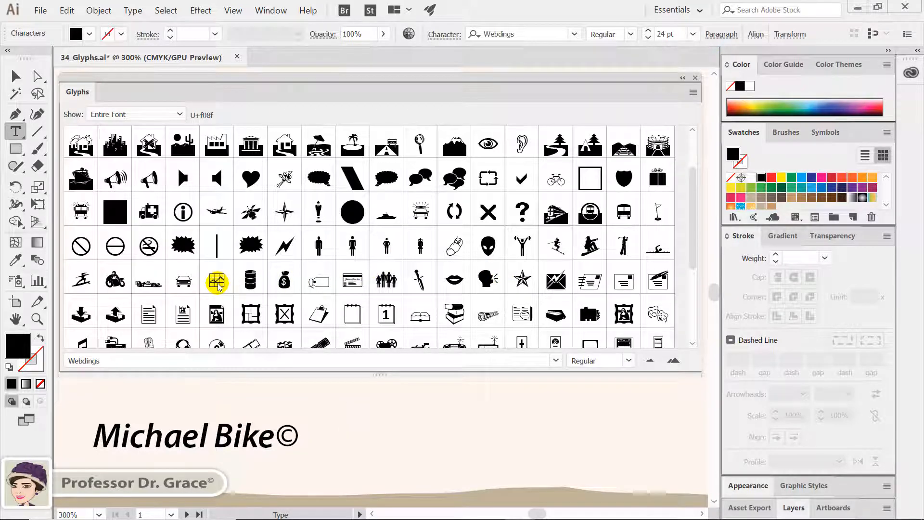
{"action": "double_click", "coordinate": [114, 281]}
{"action": "scroll", "coordinate": [216, 265], "scroll_direction": "down", "scroll_amount": 3}
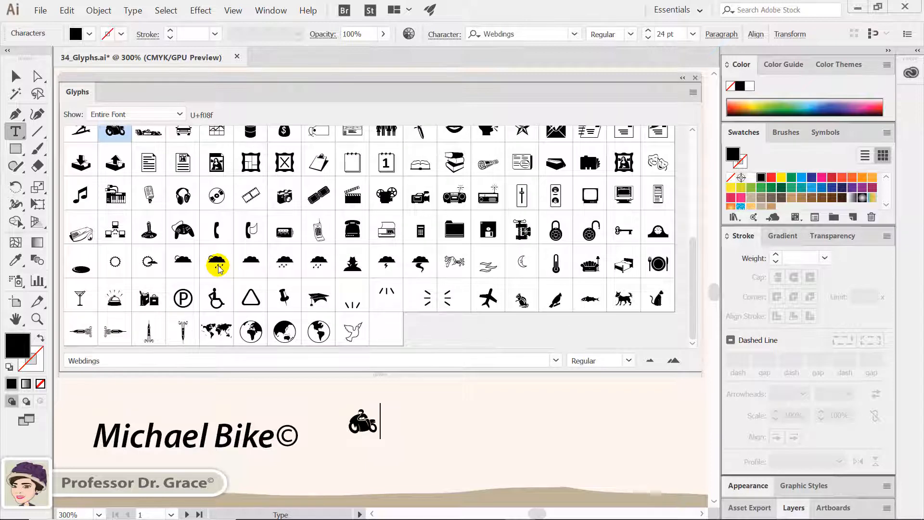
{"action": "left_click", "coordinate": [216, 331]}
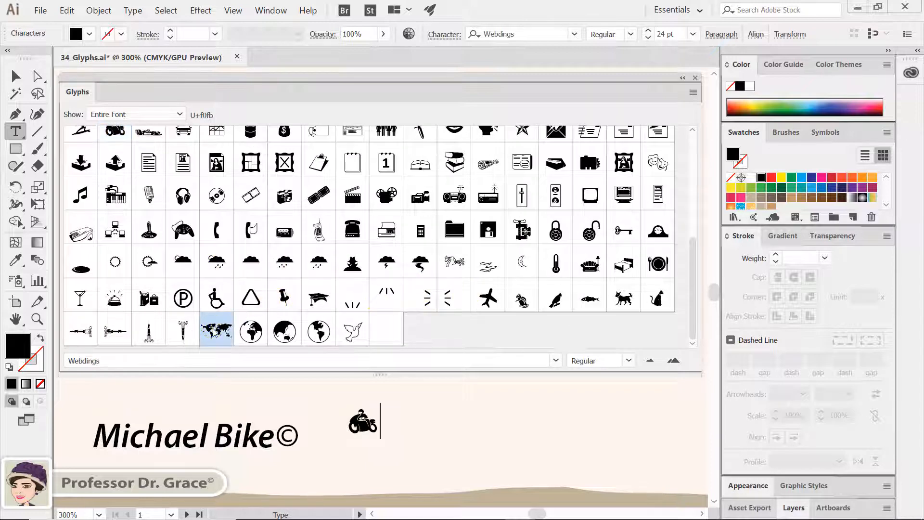
{"action": "double_click", "coordinate": [216, 331]}
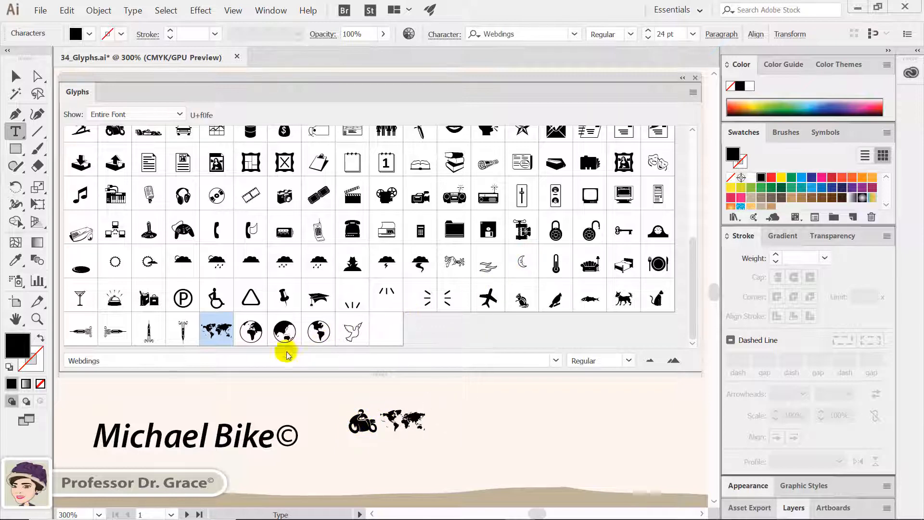
Step: Examine the symbols available in the Wingdings, Wingdings 2 and Wingdings 3 glyph fonts
{"action": "left_click", "coordinate": [100, 359]}
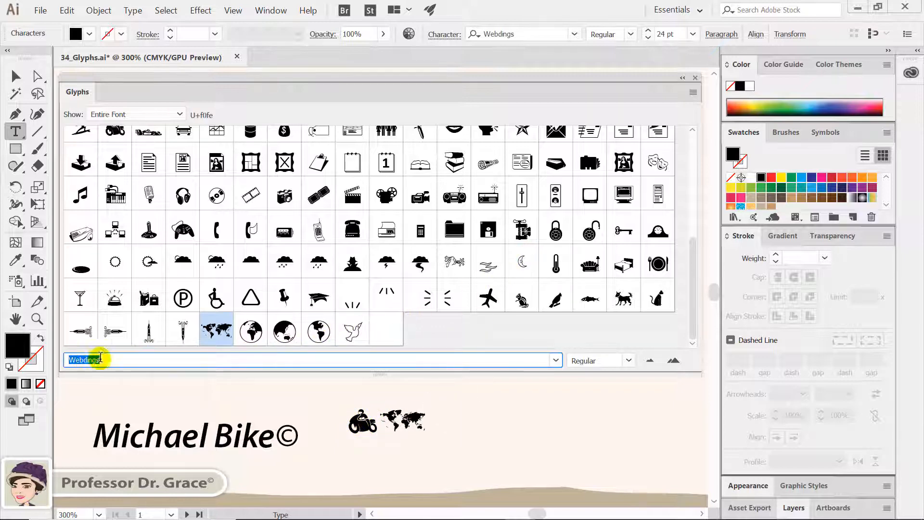
{"action": "type", "text": "Wing"}
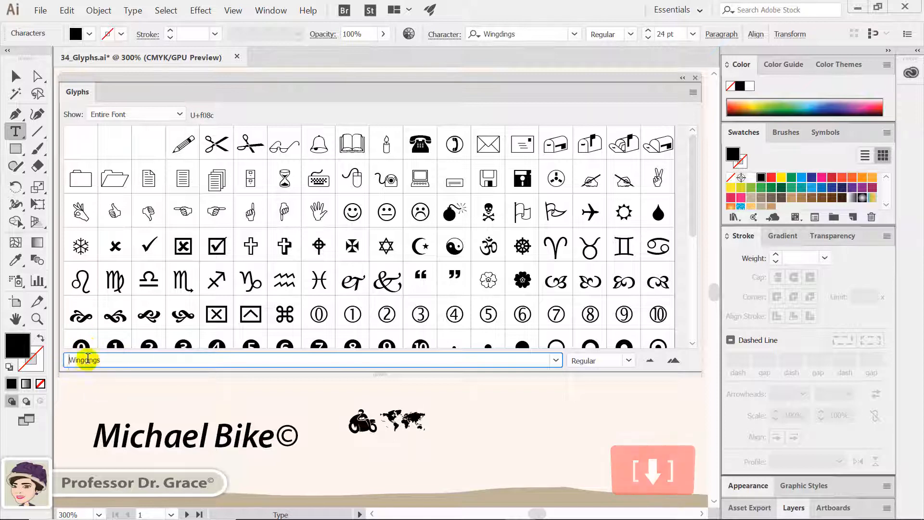
{"action": "mouse_move", "coordinate": [694, 154]}
{"action": "left_mouse_down"}
{"action": "mouse_move", "coordinate": [666, 270]}
{"action": "mouse_move", "coordinate": [679, 139]}
{"action": "left_mouse_up"}
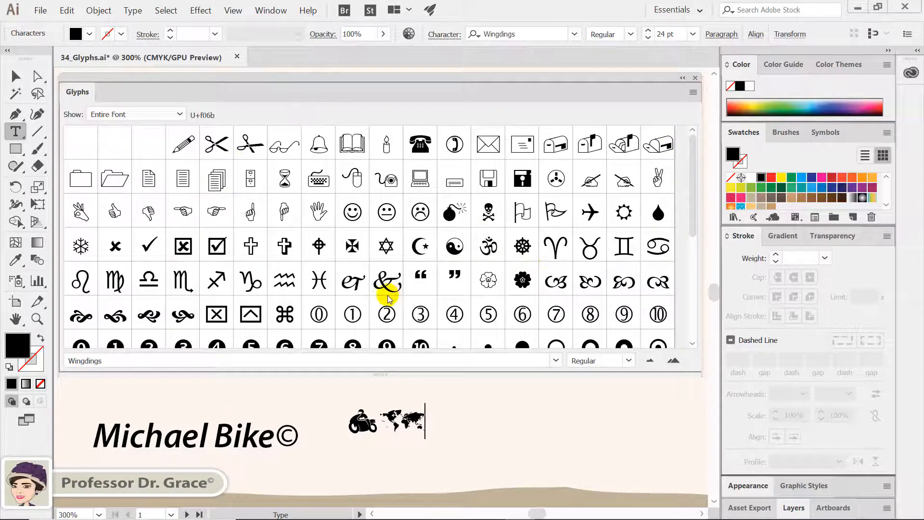
{"action": "left_click", "coordinate": [86, 361]}
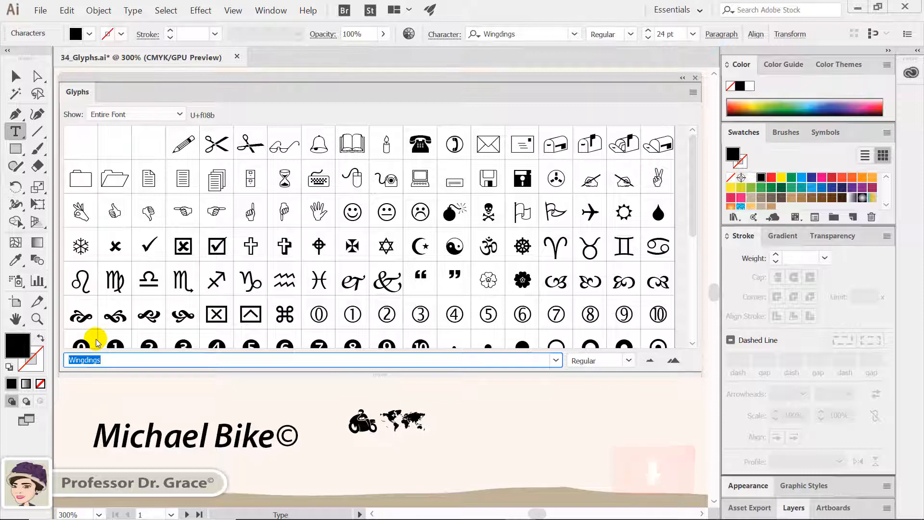
{"action": "key", "text": "Down"}
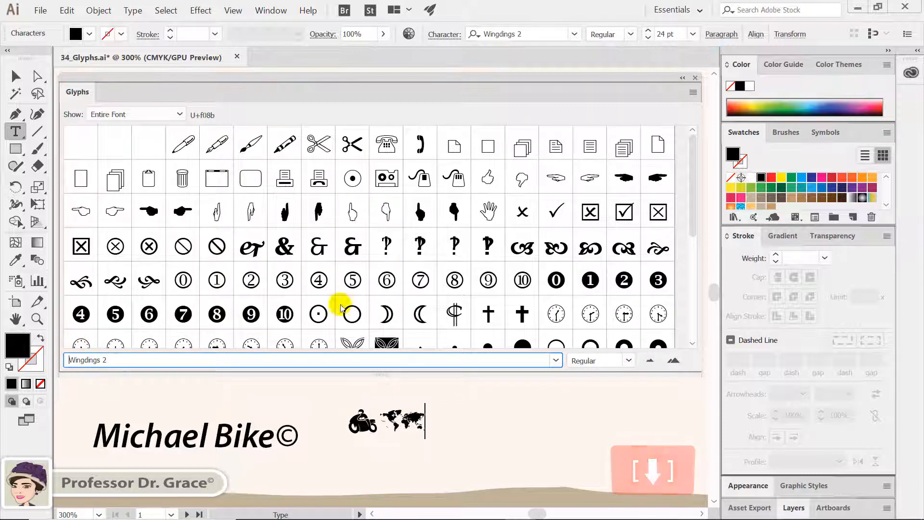
{"action": "mouse_move", "coordinate": [692, 157]}
{"action": "left_mouse_down"}
{"action": "mouse_move", "coordinate": [677, 274]}
{"action": "mouse_move", "coordinate": [692, 140]}
{"action": "left_mouse_up"}
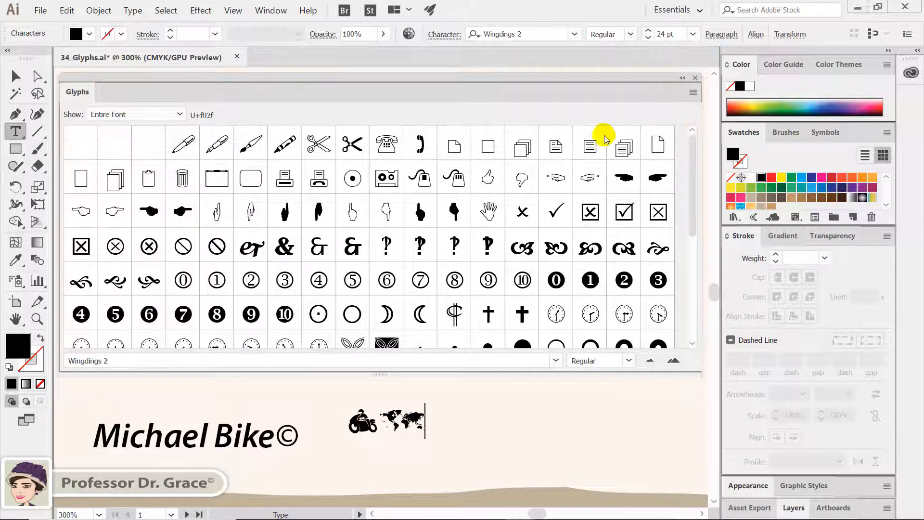
{"action": "left_click", "coordinate": [91, 360]}
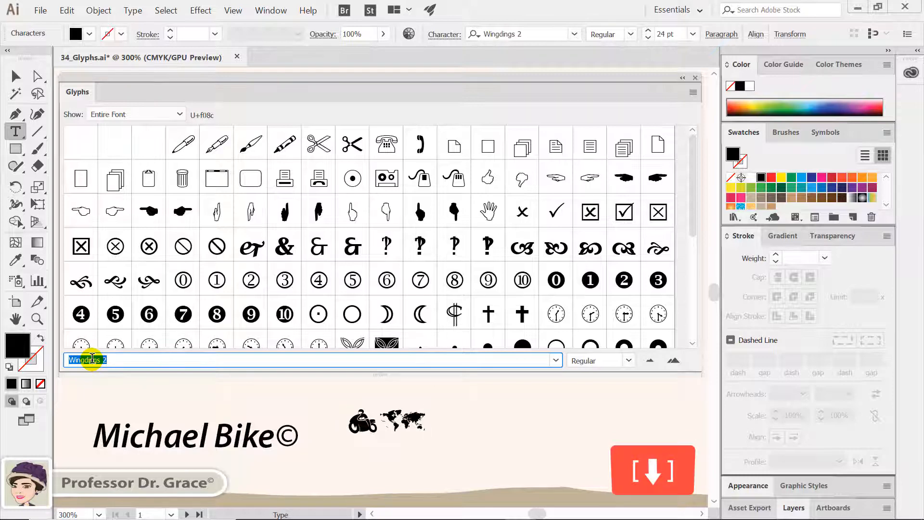
{"action": "key", "text": "Down"}
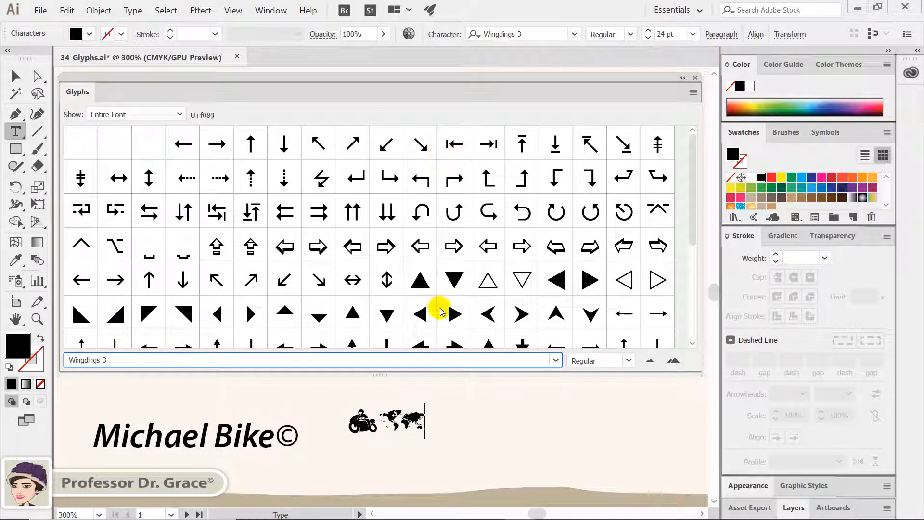
{"action": "left_click_drag", "start_coordinate": [691, 193], "coordinate": [698, 160]}
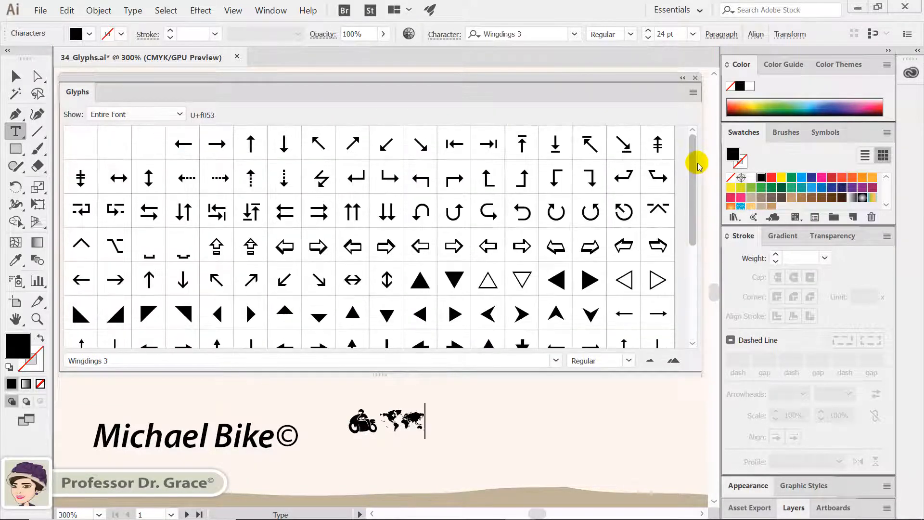
Step: Close the Glyphs panel and reduce the © character after "Michael Bike" to 10 pt
{"action": "left_click", "coordinate": [696, 77]}
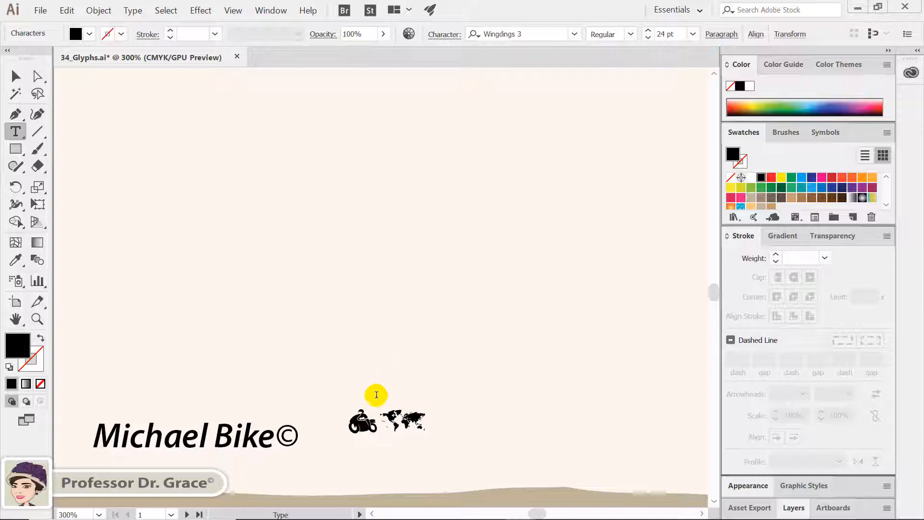
{"action": "left_click", "coordinate": [31, 319]}
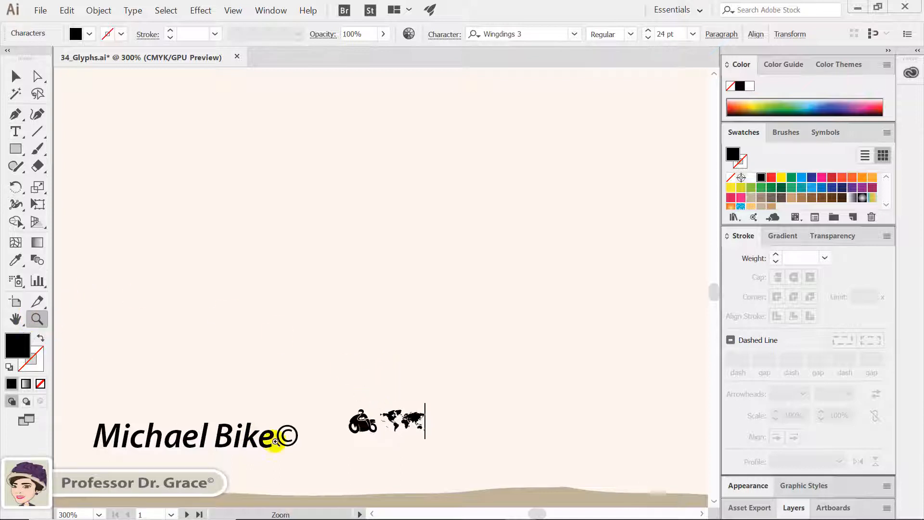
{"action": "left_click_drag", "start_coordinate": [345, 399], "coordinate": [419, 314]}
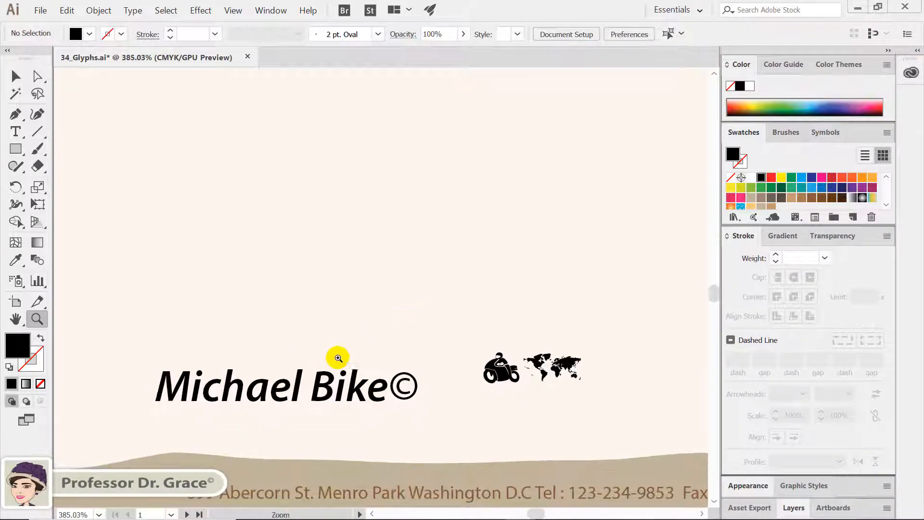
{"action": "left_click", "coordinate": [16, 131]}
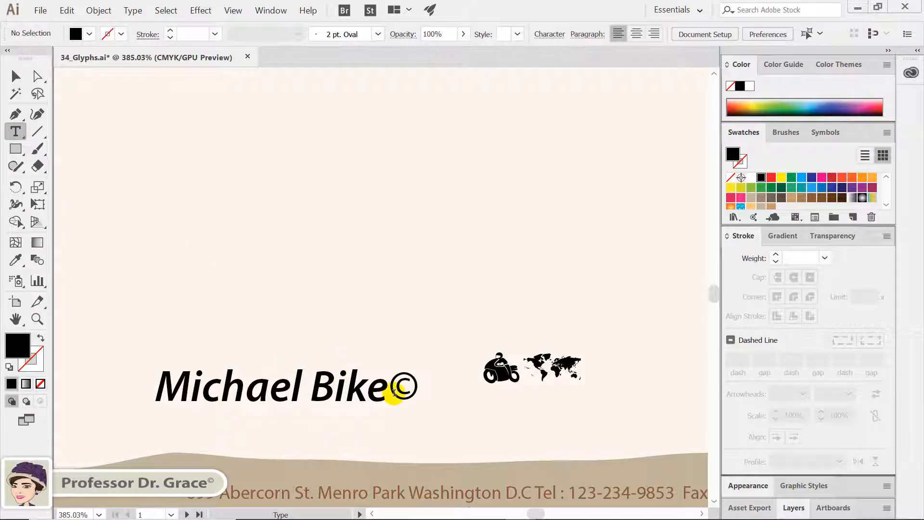
{"action": "left_click_drag", "start_coordinate": [394, 392], "coordinate": [415, 394]}
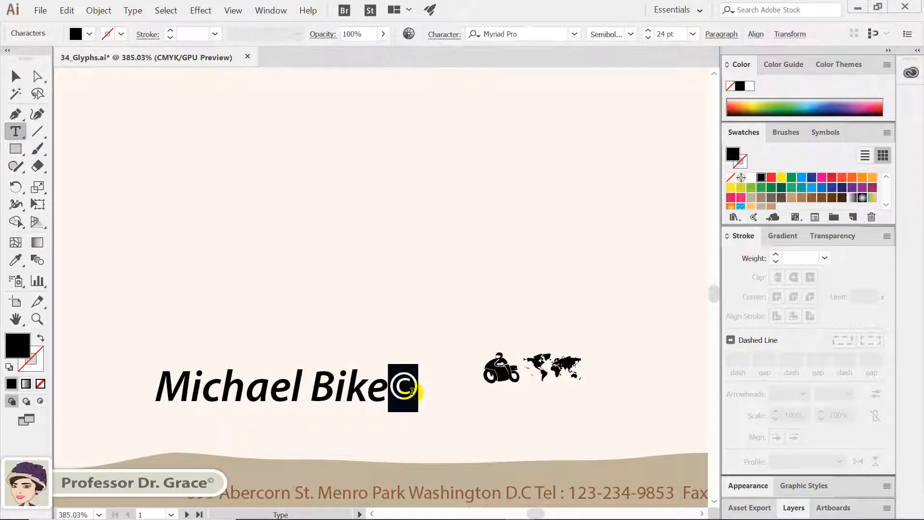
{"action": "key", "text": "ctrl+shift+less"}
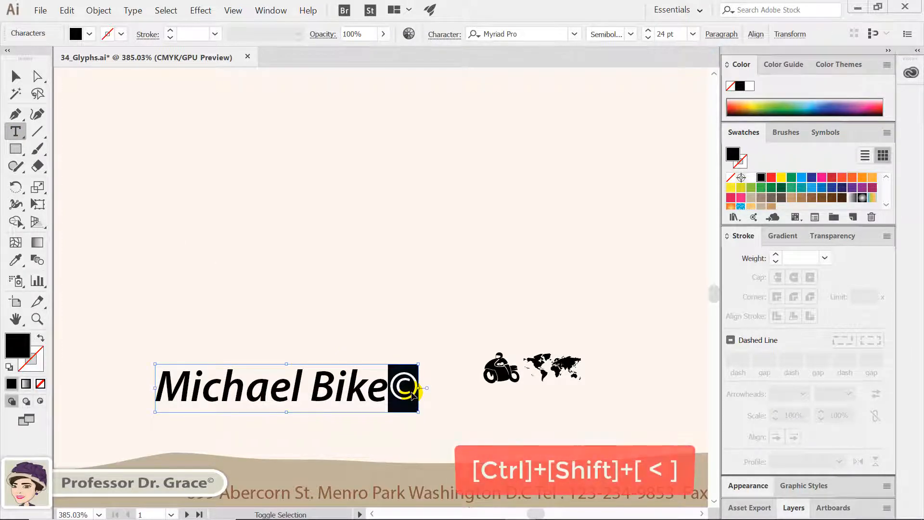
{"action": "key", "text": "ctrl+shift+less"}
{"action": "key", "text": "ctrl+shift+less"}
{"action": "key", "text": "ctrl+shift+less"}
{"action": "key", "text": "ctrl+shift+less"}
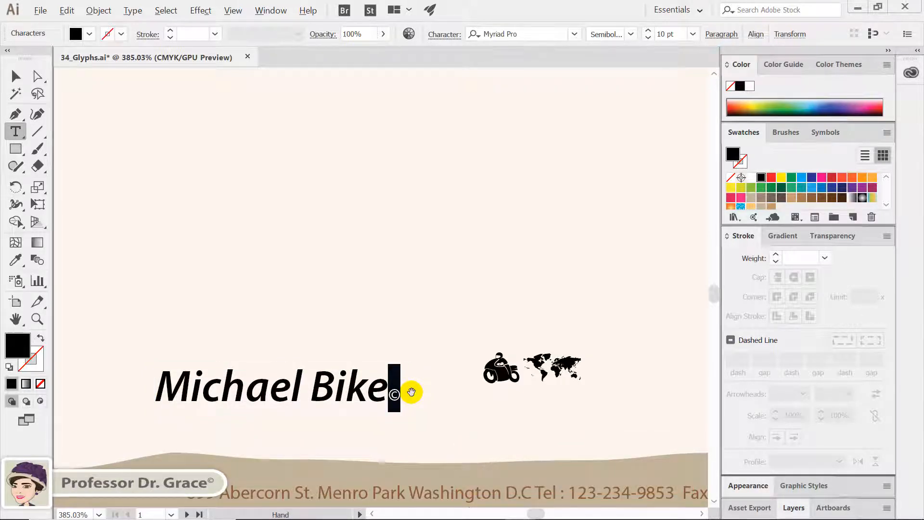
Step: Raise the baseline of the small © so it sits as a superscript after "Michael Bike", and finish editing the text
{"action": "key", "text": "alt+shift+Up"}
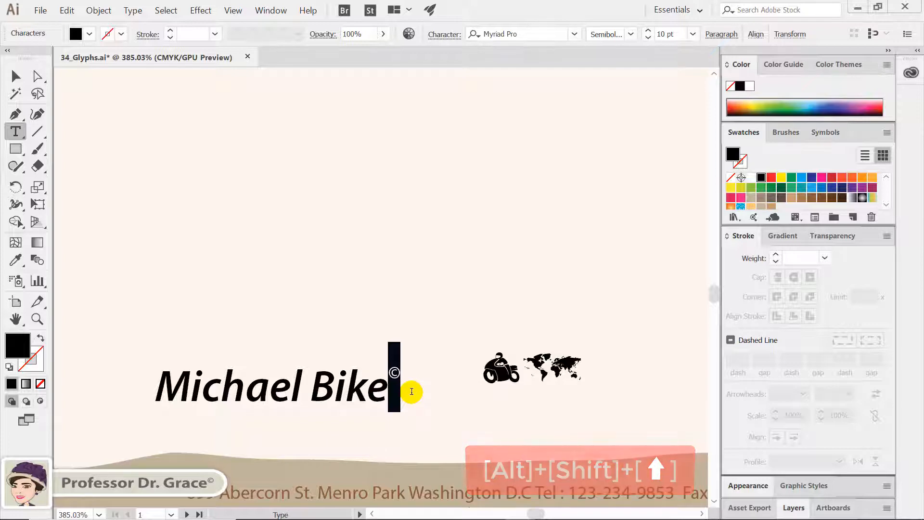
{"action": "key", "text": "ctrl+0"}
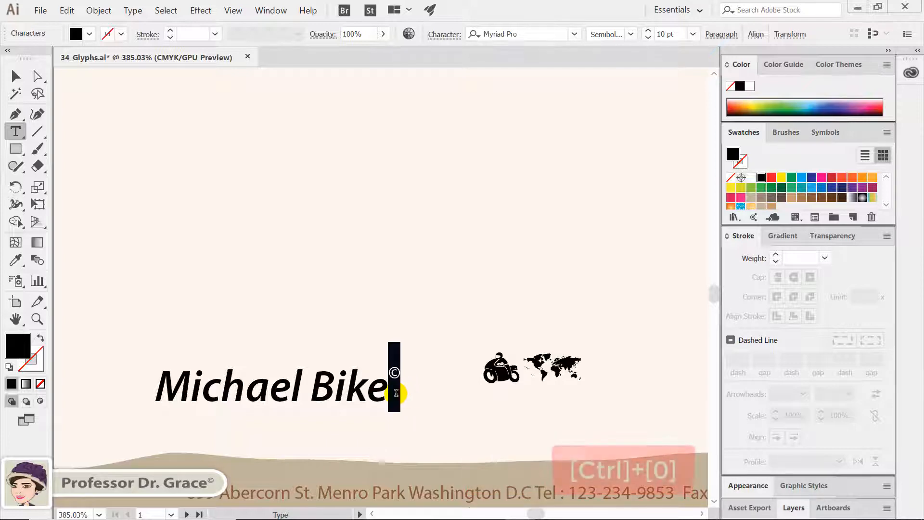
{"action": "left_click", "coordinate": [423, 398], "text": "ctrl"}
{"action": "key", "text": "ctrl+0"}
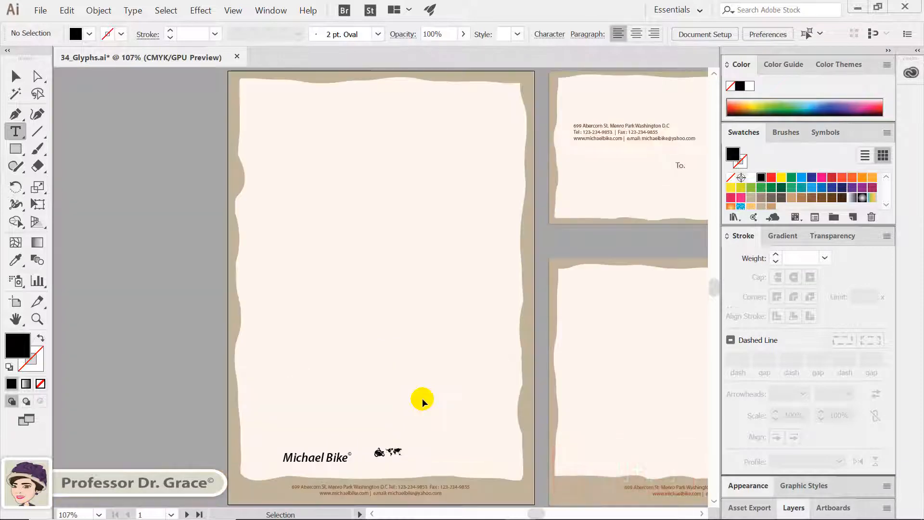
Step: Move the "Michael Bike©" text from the lower part of the letterhead artboard to its upper area and deselect it
{"action": "key", "text": "ctrl+alt+0"}
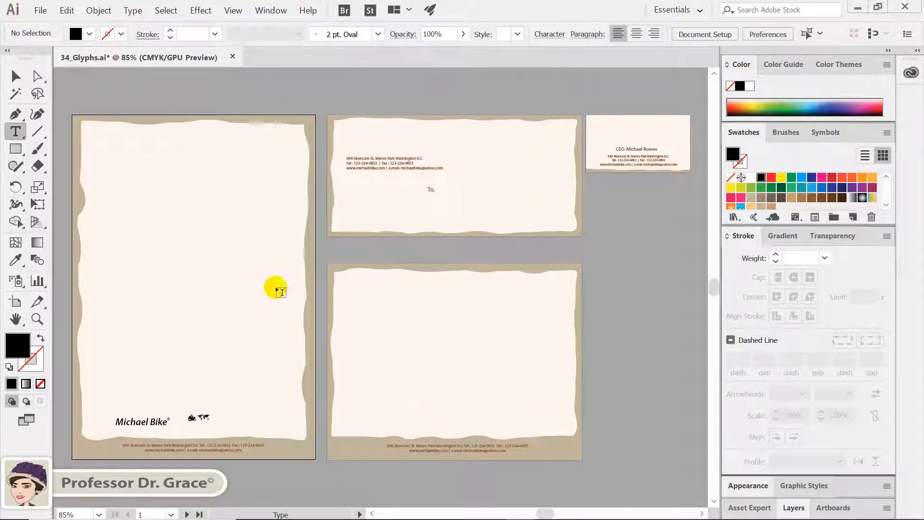
{"action": "left_click", "coordinate": [15, 76]}
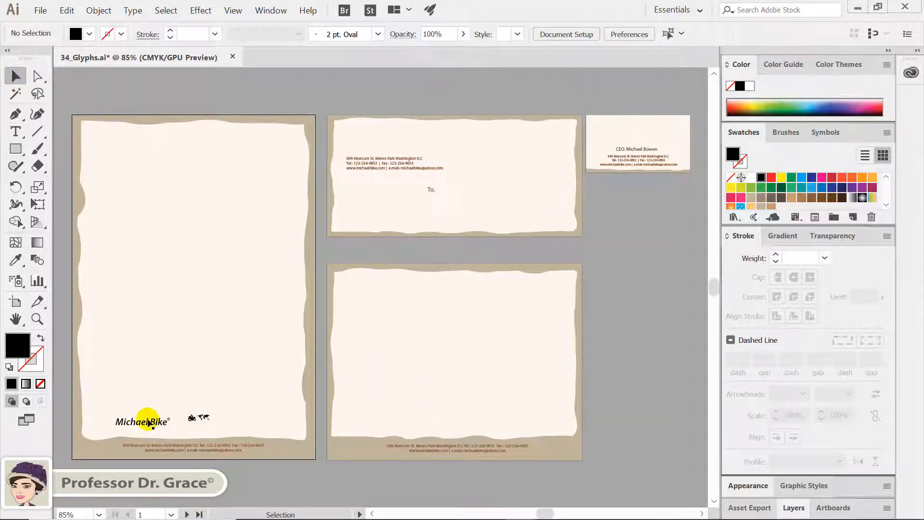
{"action": "left_click", "coordinate": [148, 422]}
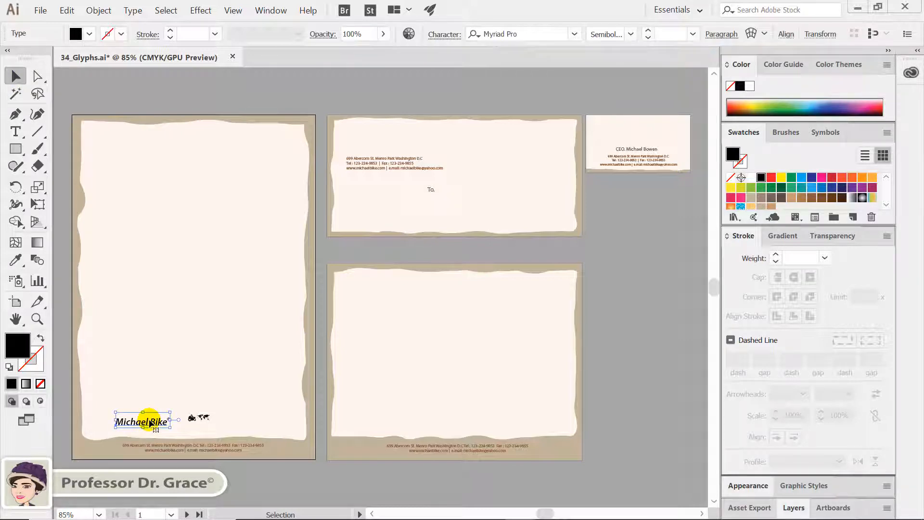
{"action": "left_click_drag", "start_coordinate": [151, 423], "coordinate": [161, 160]}
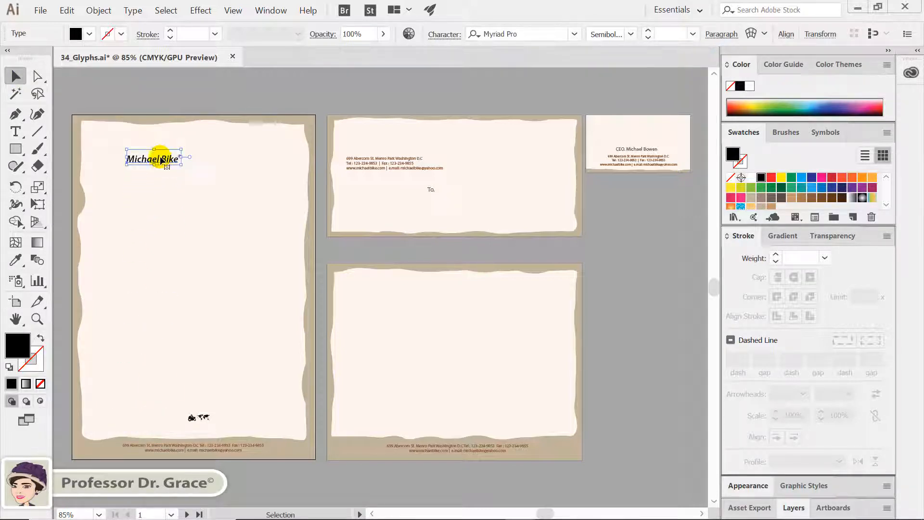
{"action": "left_click", "coordinate": [235, 263]}
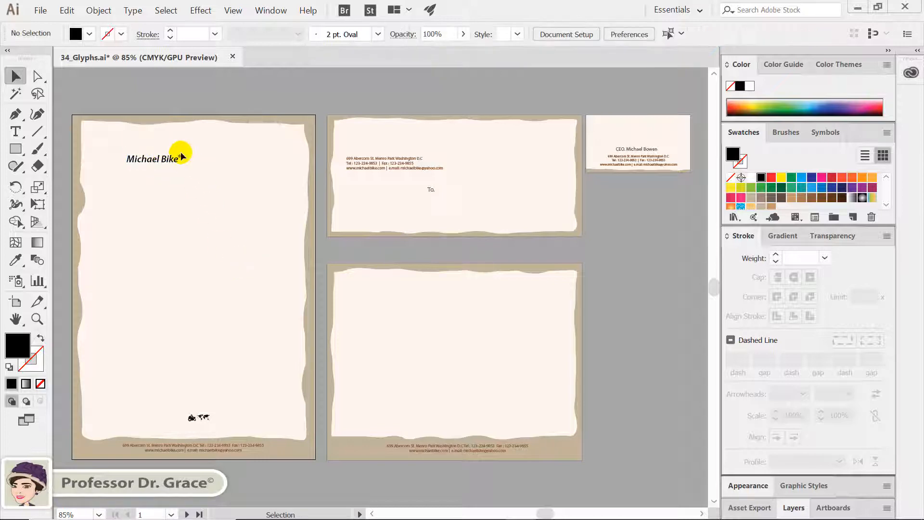
Step: Center the "Michael Bike©" text horizontally on the letterhead, using Align to Artboard
{"action": "left_click", "coordinate": [153, 165]}
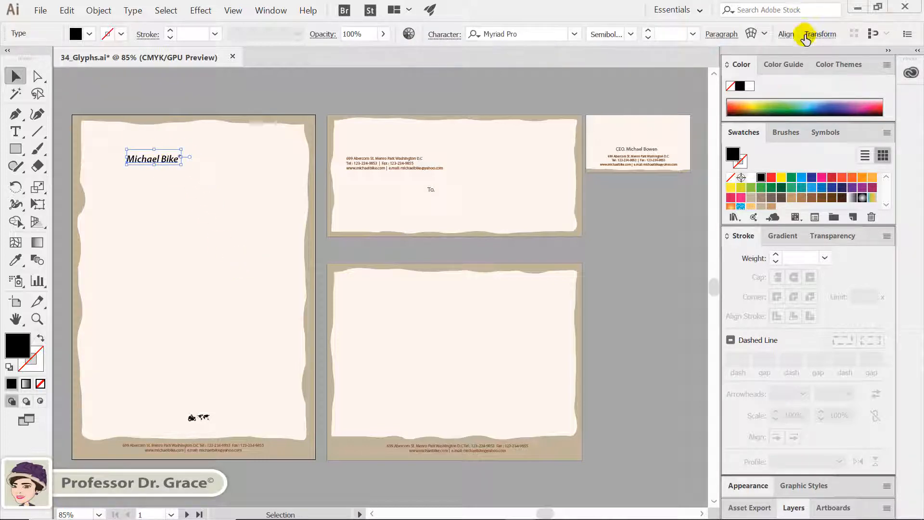
{"action": "left_click", "coordinate": [787, 35]}
{"action": "left_click", "coordinate": [772, 153]}
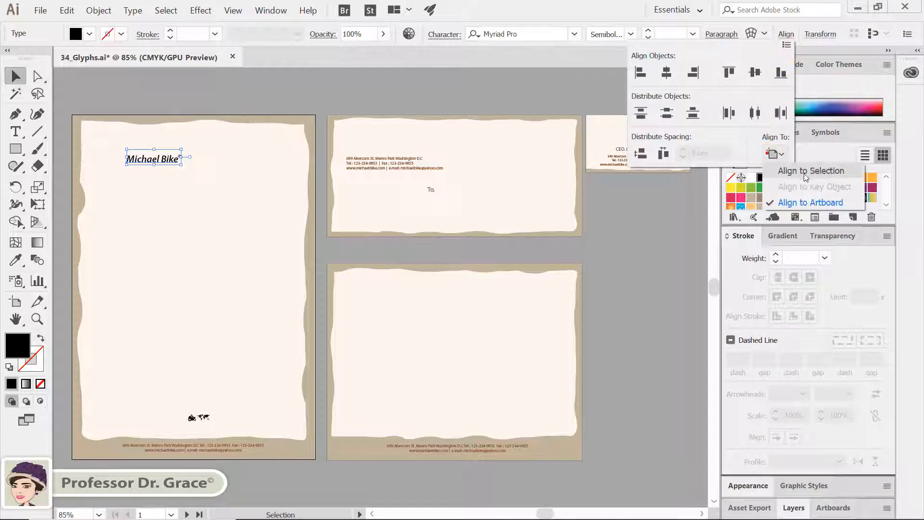
{"action": "left_click", "coordinate": [816, 202]}
{"action": "left_click", "coordinate": [672, 76]}
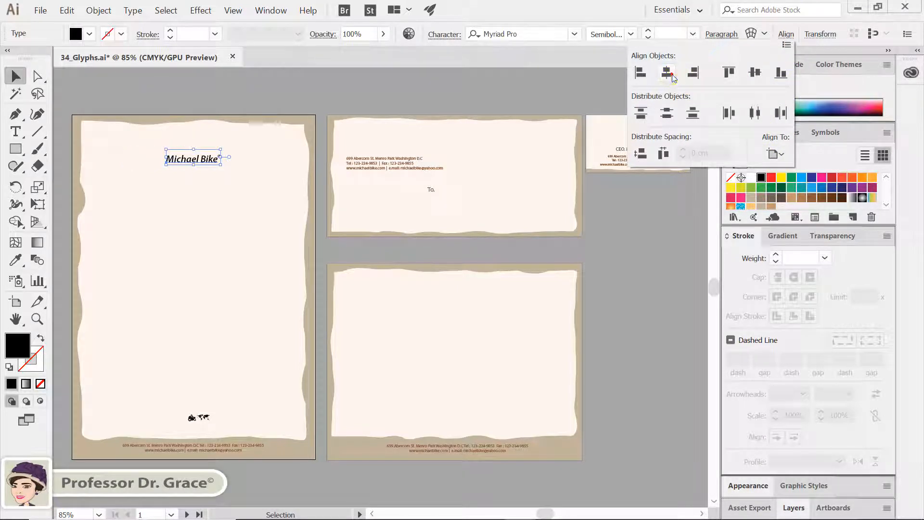
Step: Convert the "Michael Bike©" text to outlines and deselect it
{"action": "right_click", "coordinate": [185, 157]}
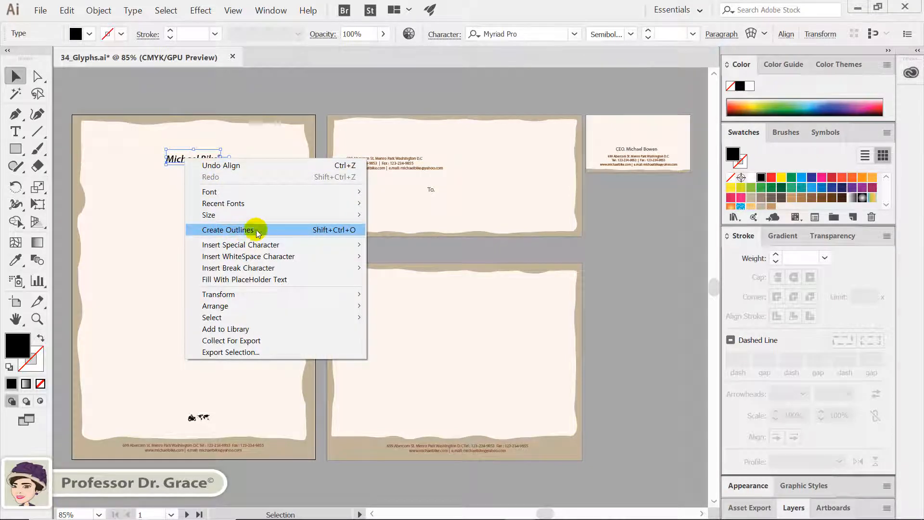
{"action": "left_click", "coordinate": [346, 232]}
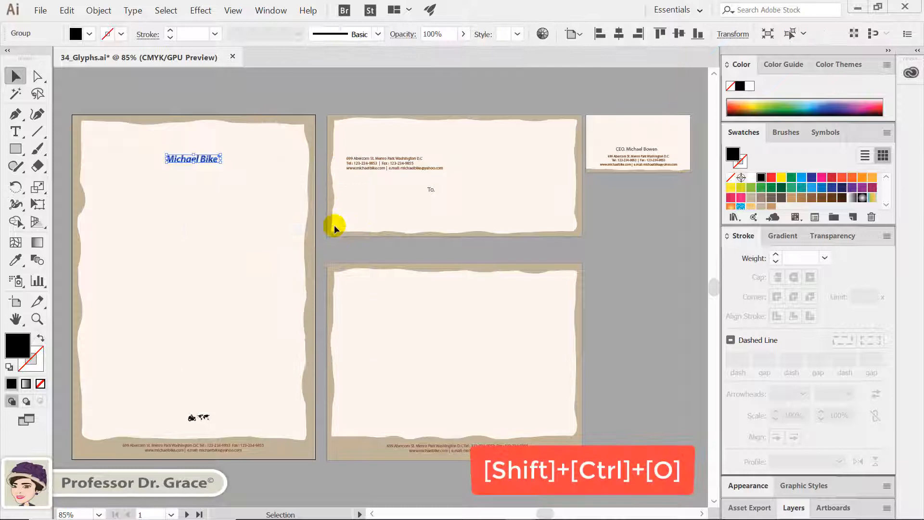
{"action": "left_click", "coordinate": [255, 198]}
{"action": "key", "text": "ctrl+0"}
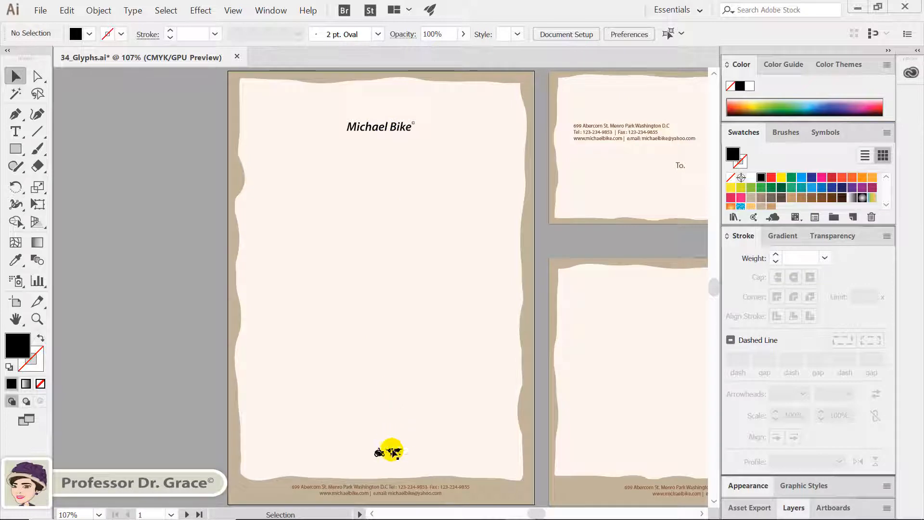
Step: Enlarge the motorcycle and world map glyph text to 188 pt and move it left to fit the letterhead's width
{"action": "left_click", "coordinate": [393, 452]}
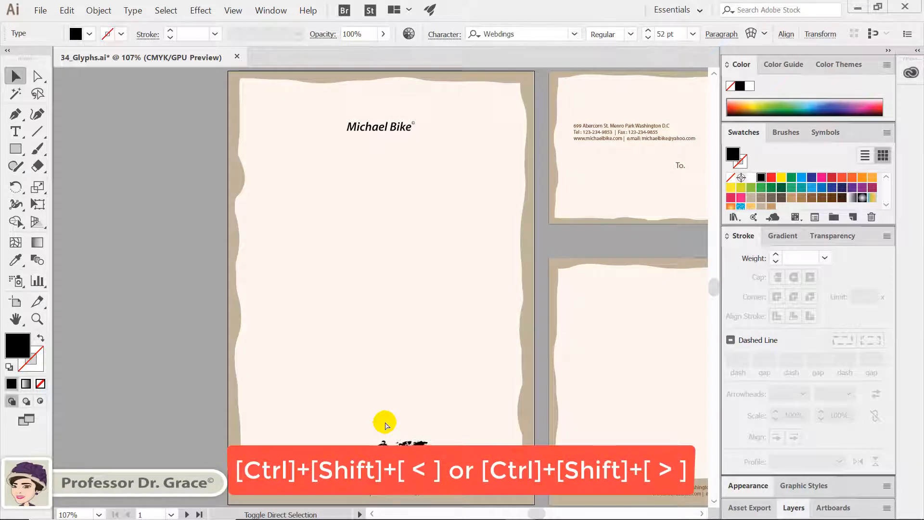
{"action": "key", "text": "ctrl+shift+period"}
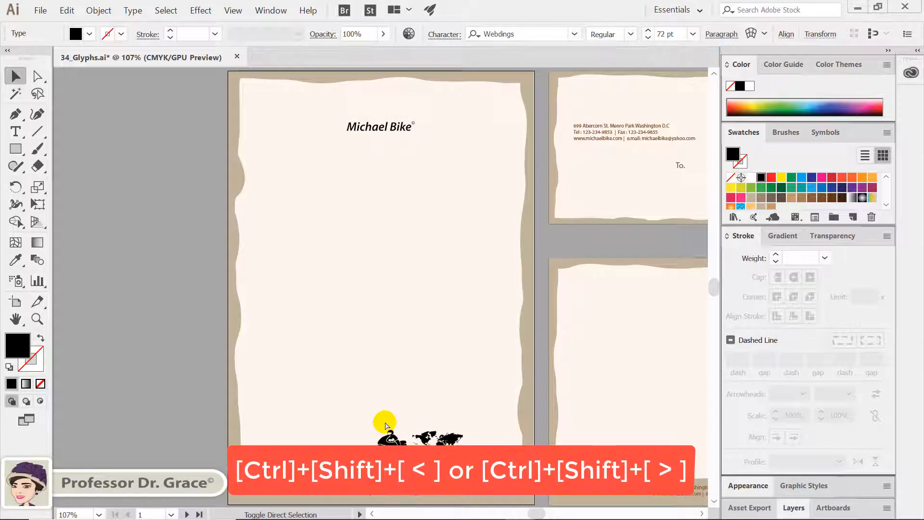
{"action": "key", "text": "ctrl+shift+period"}
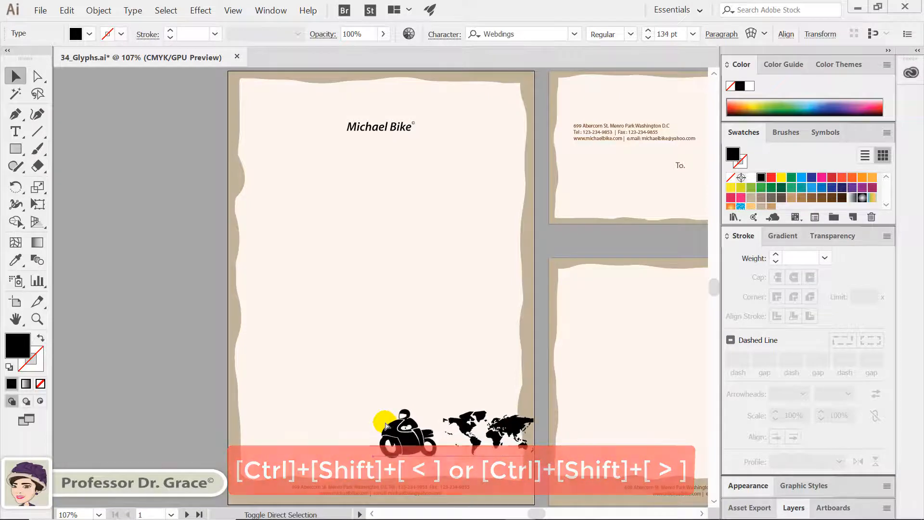
{"action": "key", "text": "ctrl+shift+period"}
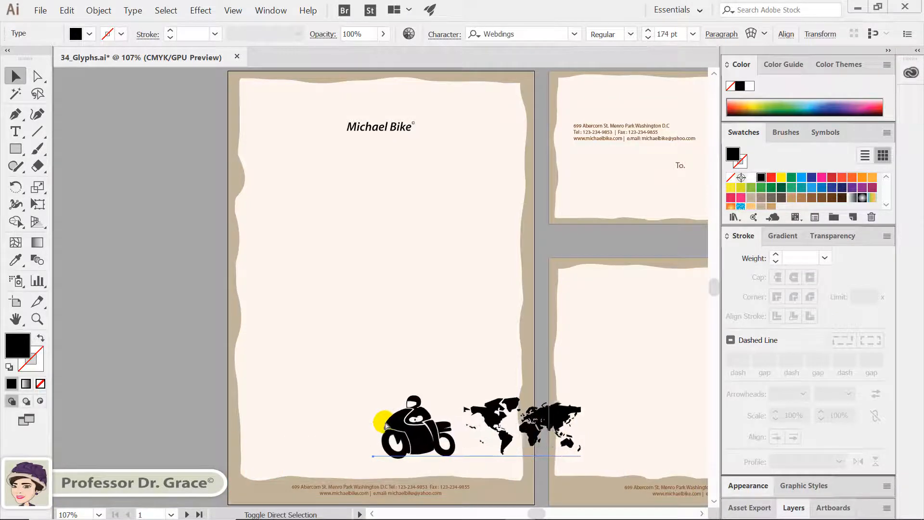
{"action": "left_click_drag", "start_coordinate": [410, 438], "coordinate": [316, 430]}
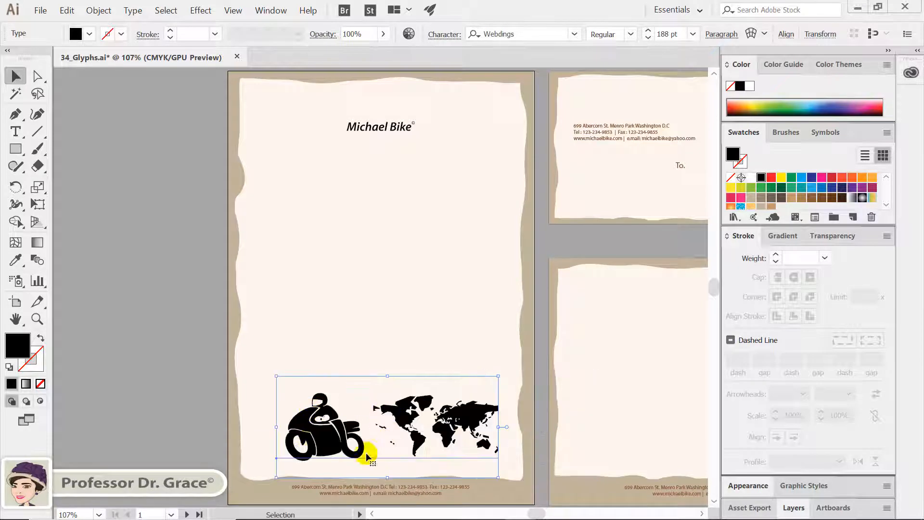
Step: Increase the motorcycle and world map glyph text to 200 pt and move it slightly up and left above the letterhead's footer
{"action": "key", "text": "a"}
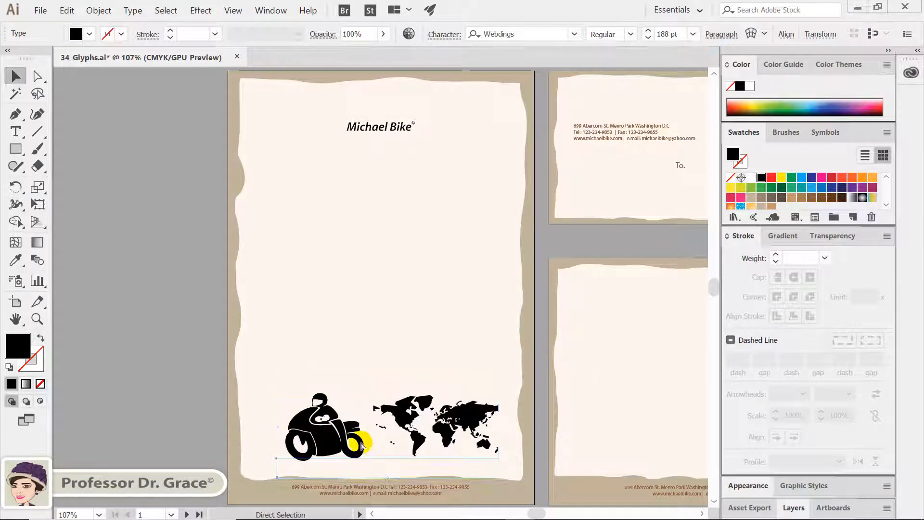
{"action": "key", "text": "ctrl+shift+period"}
{"action": "key", "text": "ctrl+shift+period"}
{"action": "key", "text": "ctrl+shift+period"}
{"action": "key", "text": "ctrl+shift+period"}
{"action": "key", "text": "ctrl+shift+period"}
{"action": "key", "text": "ctrl+shift+period"}
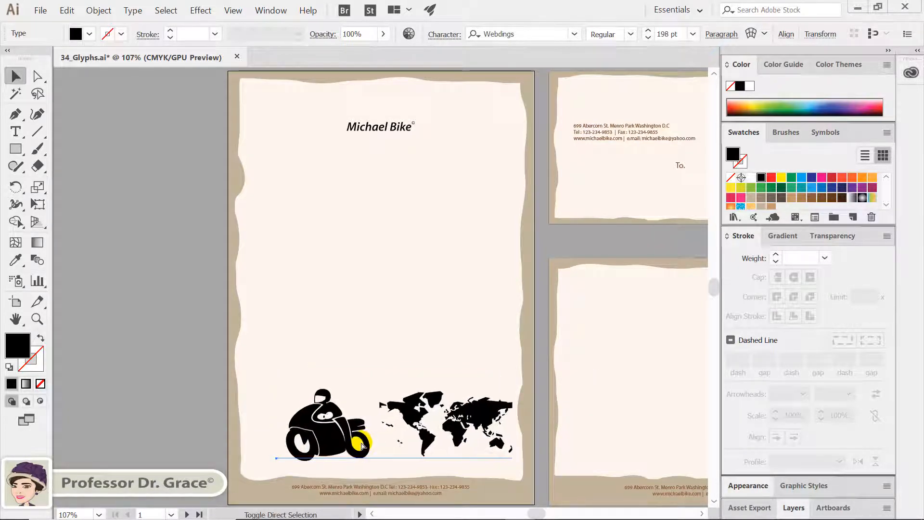
{"action": "left_click_drag", "start_coordinate": [322, 450], "coordinate": [298, 437]}
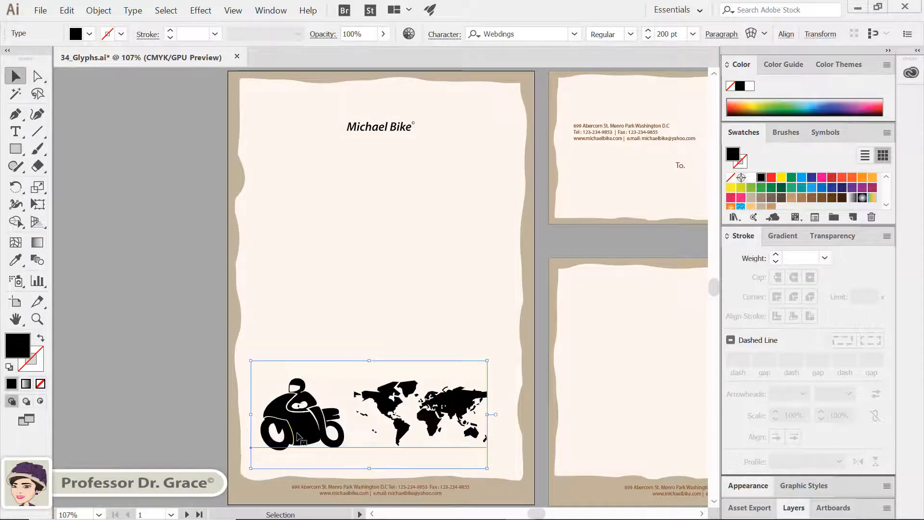
Step: Fill the motorcycle and world map glyphs with the Gold swatch, convert them to outlines, and deselect them
{"action": "scroll", "coordinate": [811, 181], "scroll_direction": "down", "scroll_amount": 3}
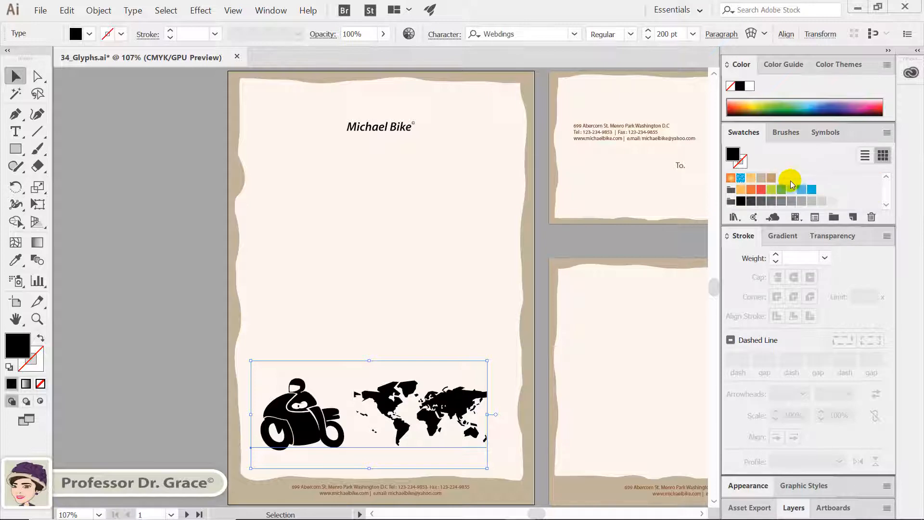
{"action": "left_click", "coordinate": [772, 178]}
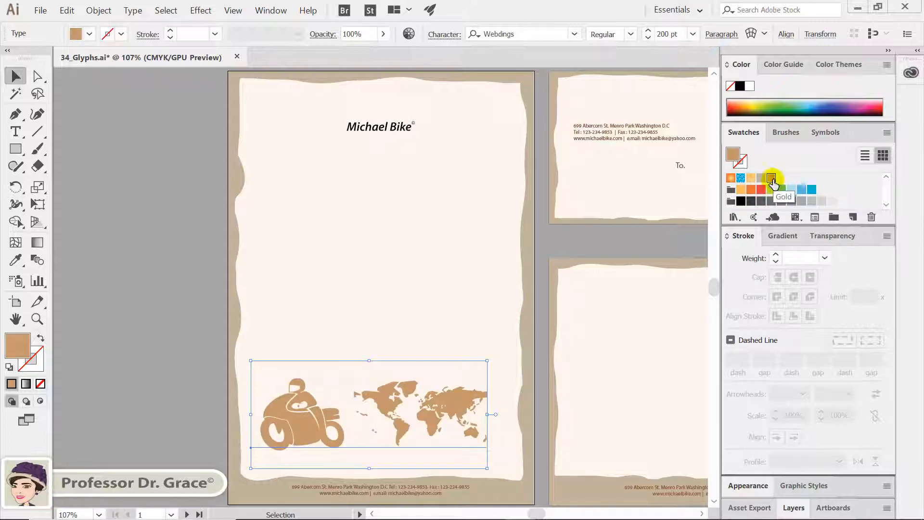
{"action": "right_click", "coordinate": [374, 396]}
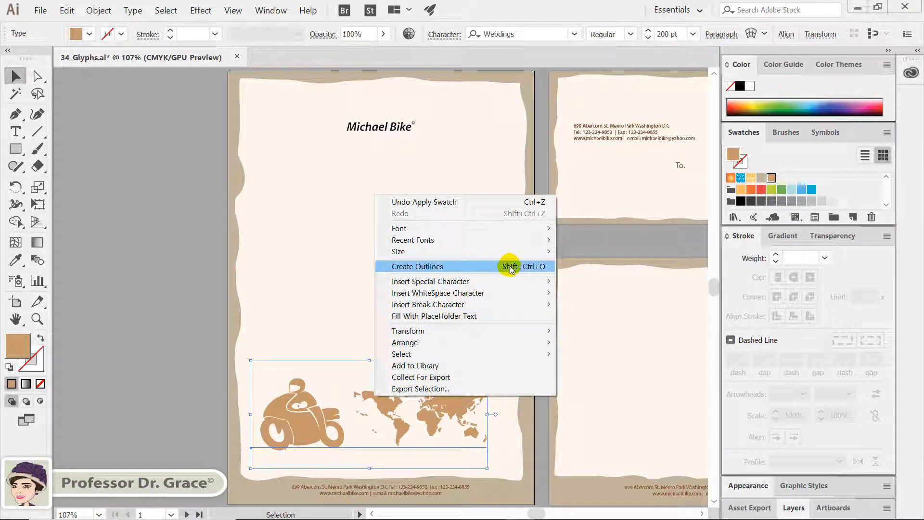
{"action": "left_click", "coordinate": [546, 268]}
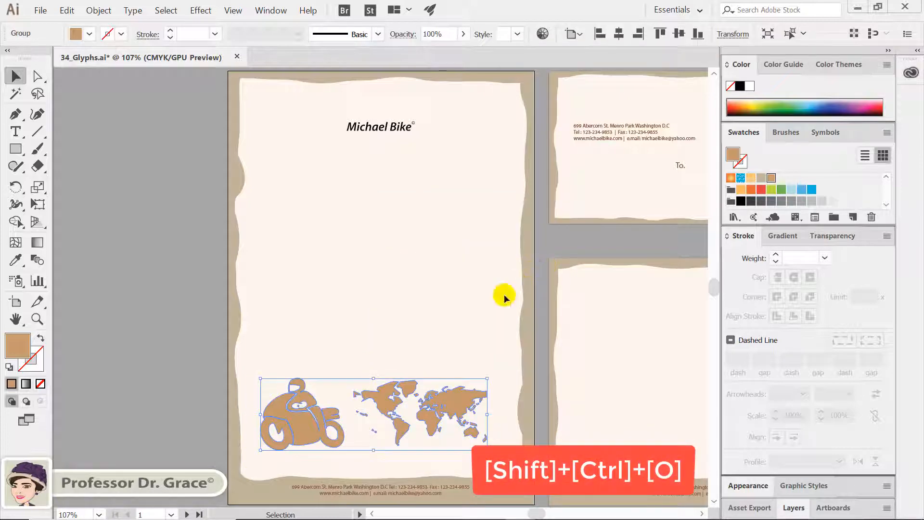
{"action": "left_click", "coordinate": [374, 349]}
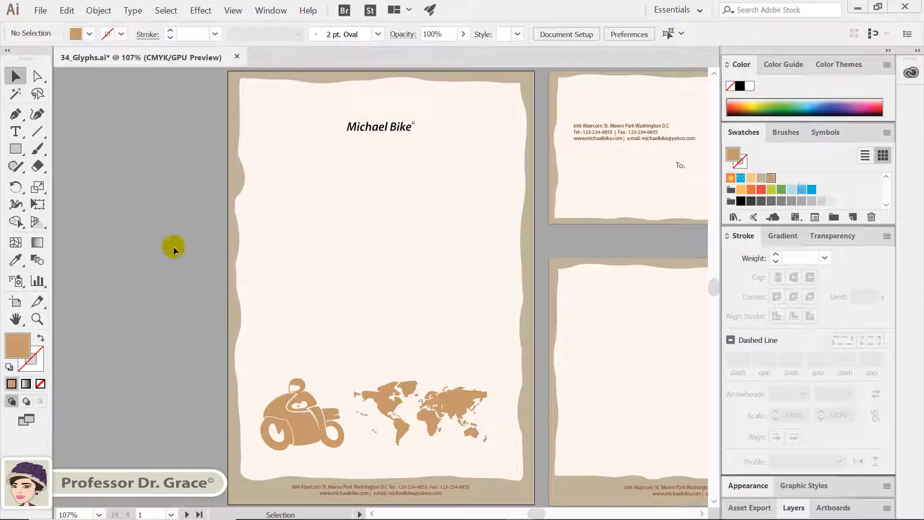
Step: Try reshaping the motorcycle outline by pulling an anchor point under its rear wheel downward, and undo the change
{"action": "left_click", "coordinate": [38, 77]}
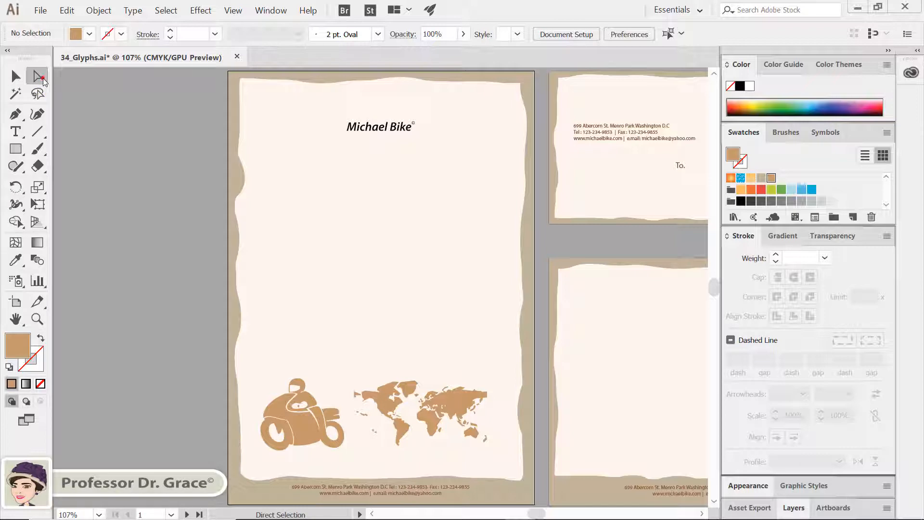
{"action": "left_click", "coordinate": [312, 434]}
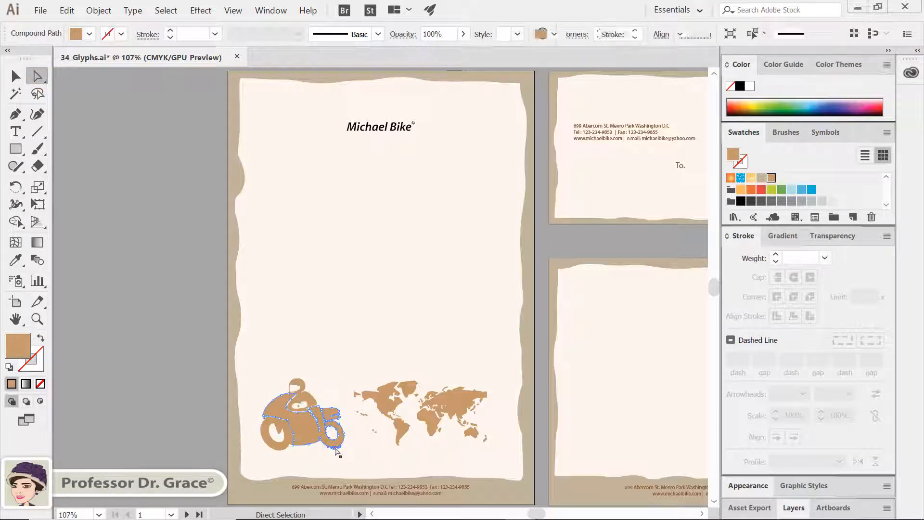
{"action": "left_click_drag", "start_coordinate": [335, 451], "coordinate": [337, 470]}
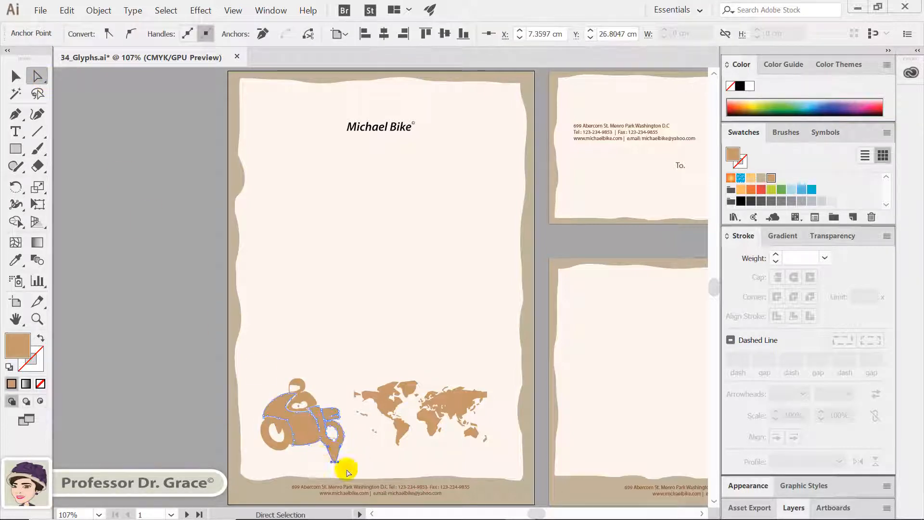
{"action": "key", "text": "ctrl+z"}
{"action": "left_click", "coordinate": [348, 444]}
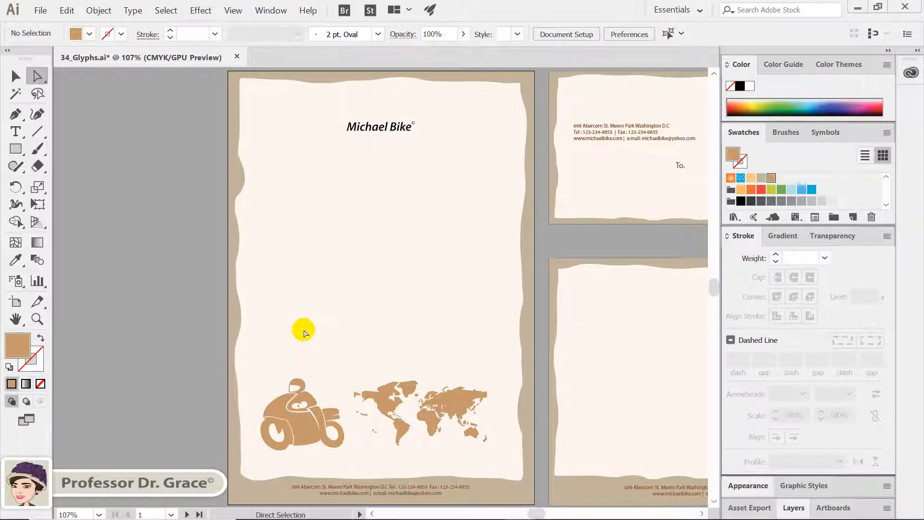
Step: Ungroup the outlined motorcycle and world map so they can be selected separately, and deselect them
{"action": "left_click", "coordinate": [16, 75]}
{"action": "left_click", "coordinate": [281, 389]}
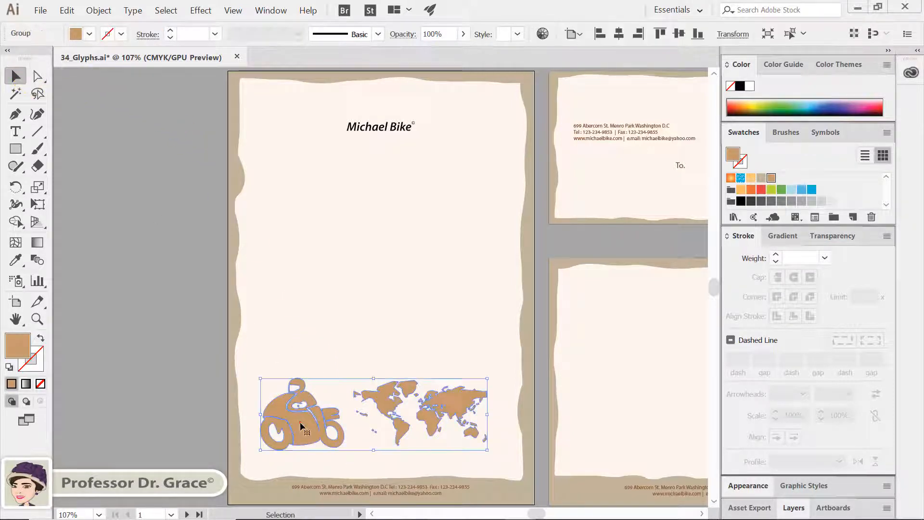
{"action": "right_click", "coordinate": [300, 423]}
{"action": "left_click", "coordinate": [353, 345]}
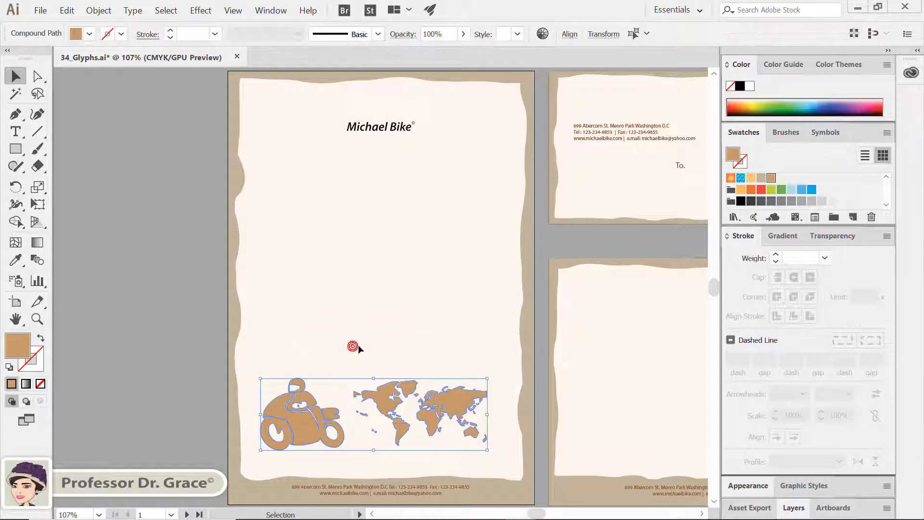
{"action": "left_click", "coordinate": [367, 345]}
Step: Scale the motorcycle down proportionally to a little under half its size and deselect it
{"action": "left_click", "coordinate": [293, 426]}
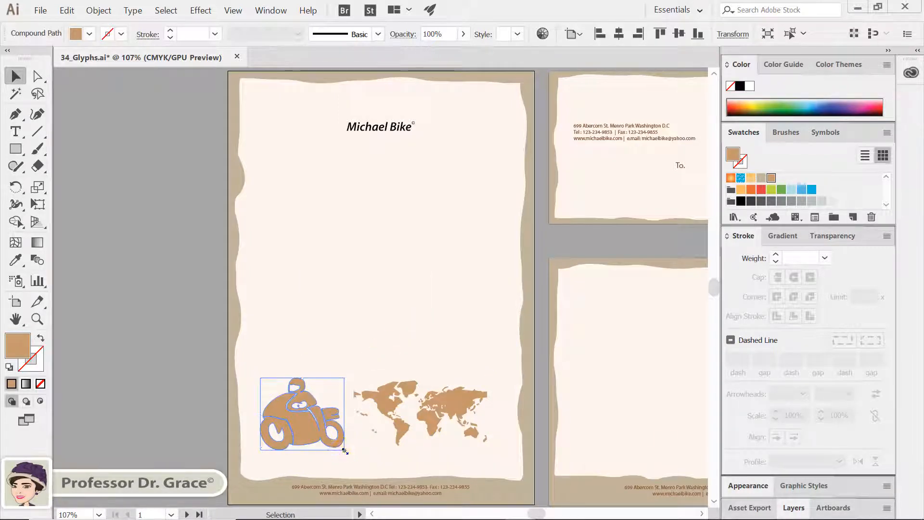
{"action": "left_click_drag", "start_coordinate": [345, 451], "coordinate": [297, 410]}
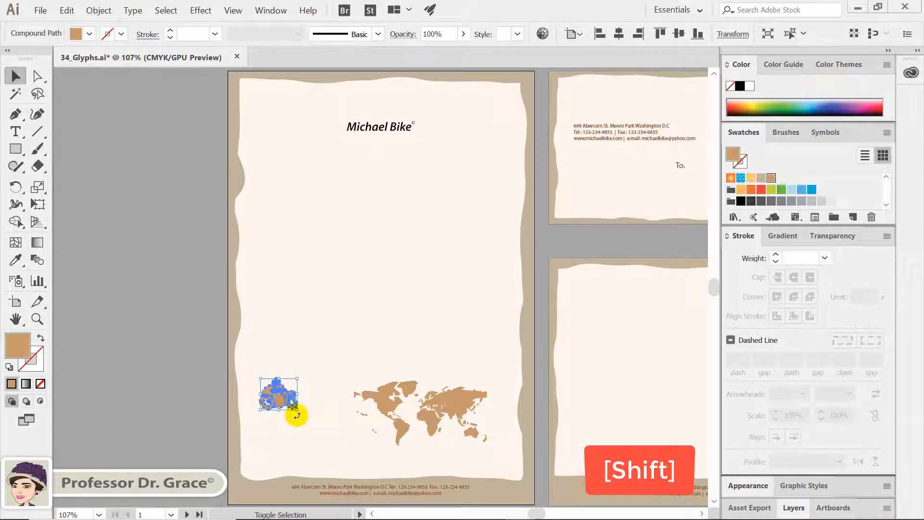
{"action": "left_click", "coordinate": [317, 388]}
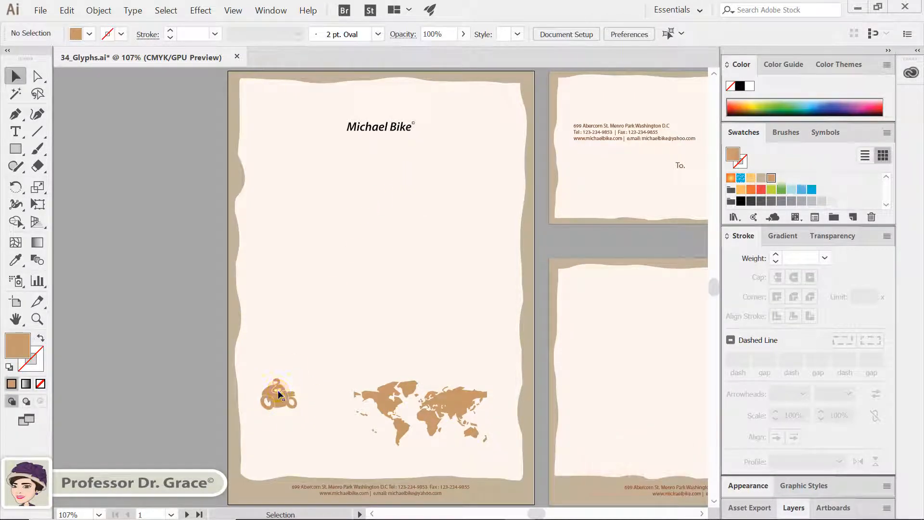
Step: Move the small motorcycle directly above the "Michael Bike" company name and centre it horizontally on the letterhead artboard
{"action": "left_click_drag", "start_coordinate": [279, 393], "coordinate": [379, 98]}
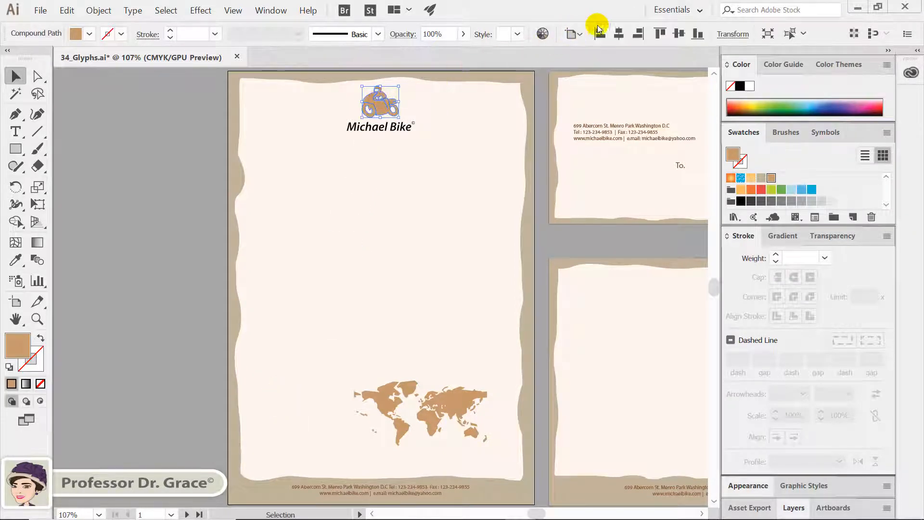
{"action": "left_click", "coordinate": [621, 35]}
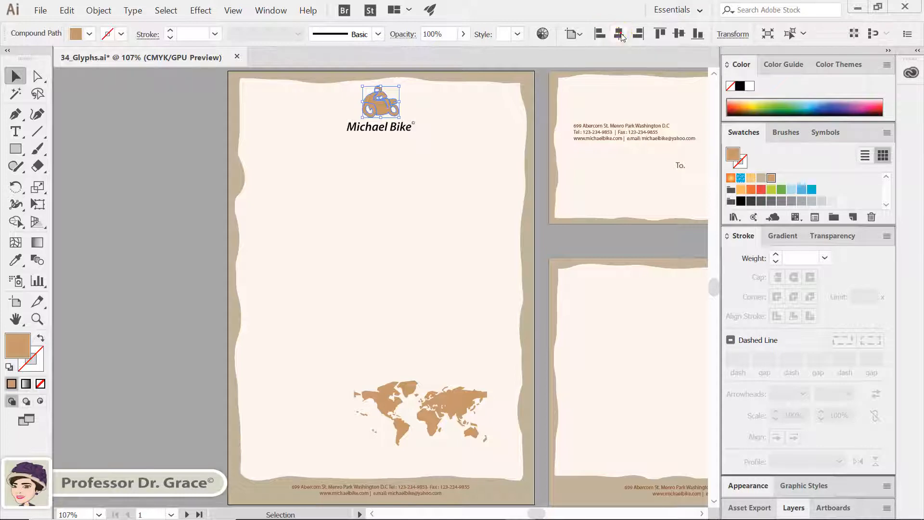
{"action": "left_click", "coordinate": [426, 165]}
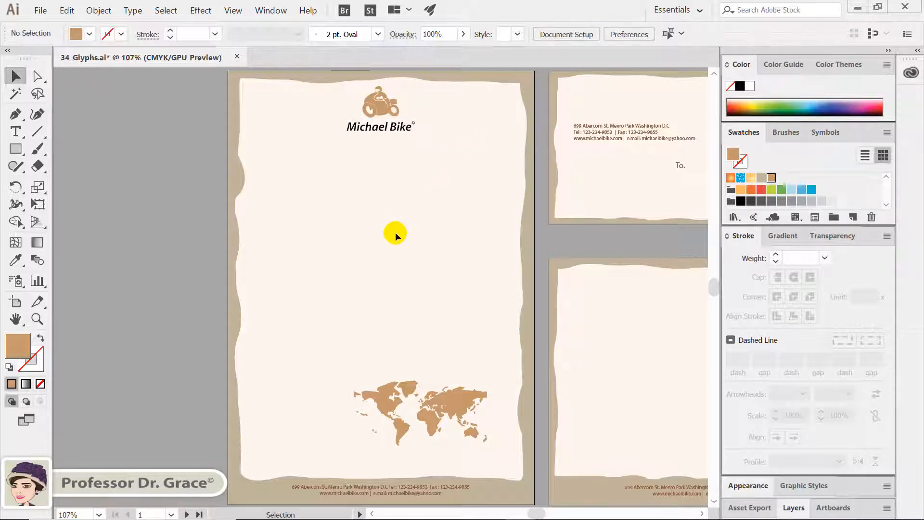
{"action": "left_click", "coordinate": [379, 106]}
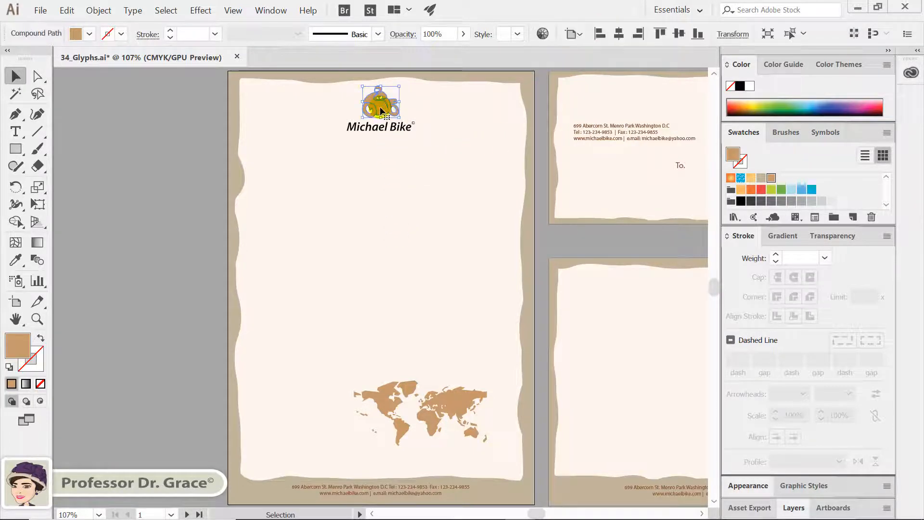
{"action": "left_click", "coordinate": [412, 178]}
Step: Enlarge the world map proportionally to nearly the letterhead's inner width and place it around the middle of the page
{"action": "left_click", "coordinate": [395, 412]}
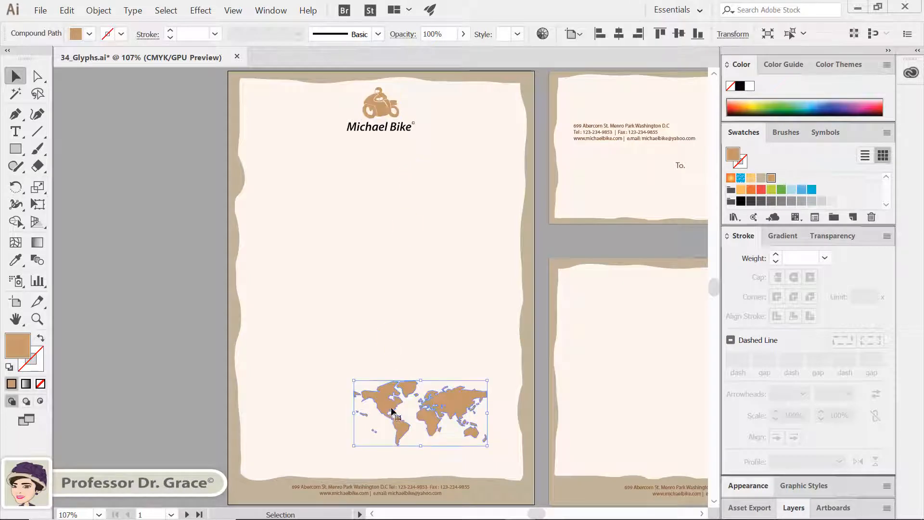
{"action": "left_click_drag", "start_coordinate": [393, 401], "coordinate": [514, 458]}
{"action": "left_click_drag", "start_coordinate": [442, 376], "coordinate": [439, 302]}
Step: Set the enlarged world map's opacity to 10% to make it a faint background watermark
{"action": "left_click_drag", "start_coordinate": [522, 388], "coordinate": [356, 392]}
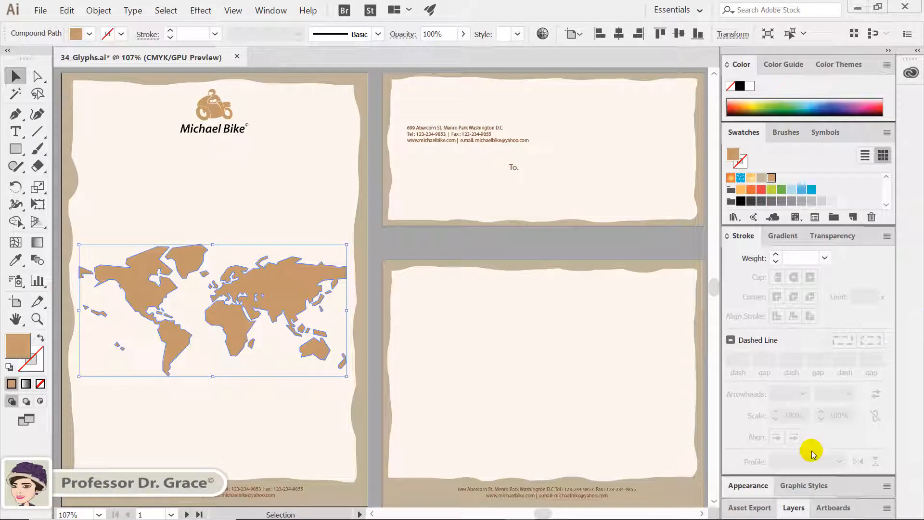
{"action": "left_click", "coordinate": [833, 235]}
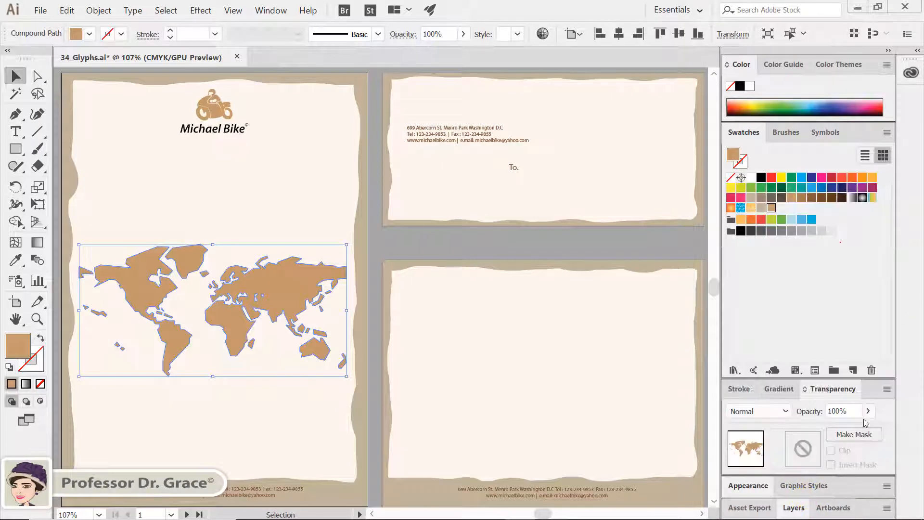
{"action": "left_click", "coordinate": [840, 411]}
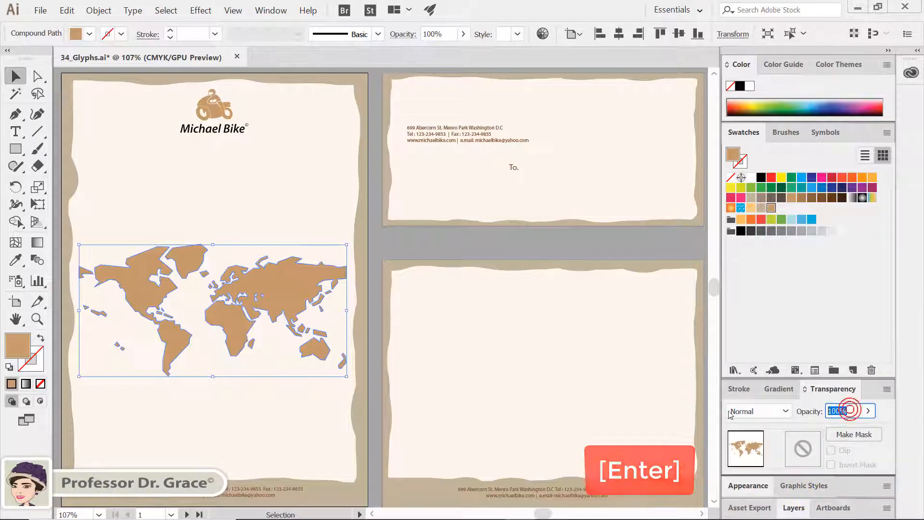
{"action": "type", "text": "10"}
{"action": "key", "text": "Return"}
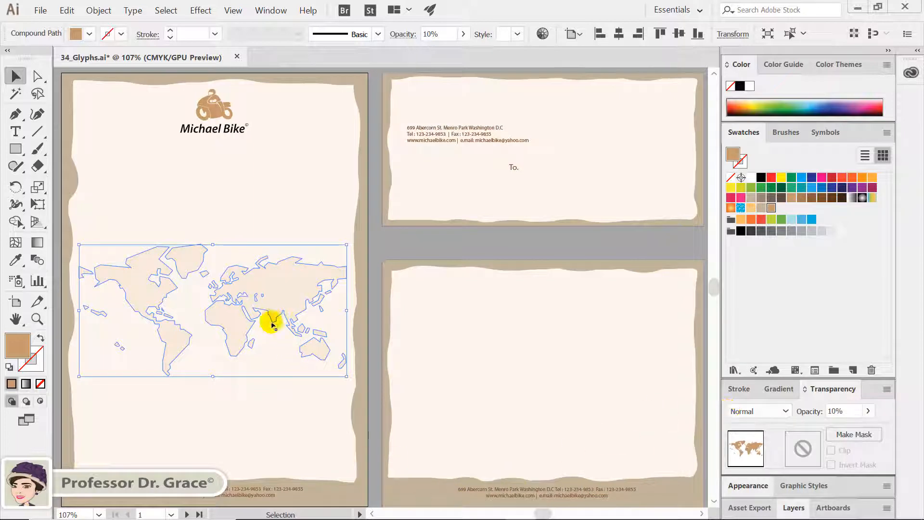
Step: Duplicate the faded world map onto the artboard below the envelope, and lock both maps
{"action": "left_click_drag", "start_coordinate": [268, 303], "coordinate": [596, 400]}
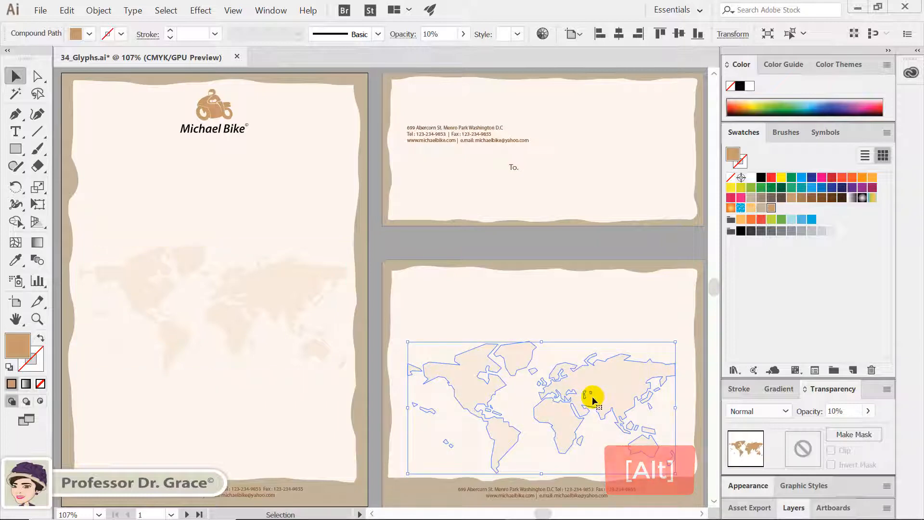
{"action": "left_click", "coordinate": [495, 304]}
{"action": "left_click", "coordinate": [486, 380]}
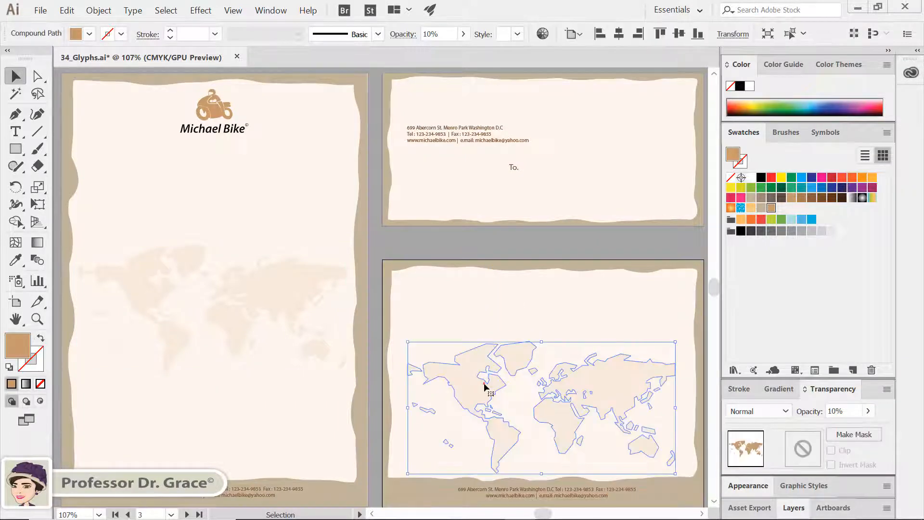
{"action": "left_click", "coordinate": [288, 300], "text": "shift"}
{"action": "left_click", "coordinate": [287, 299], "text": "shift"}
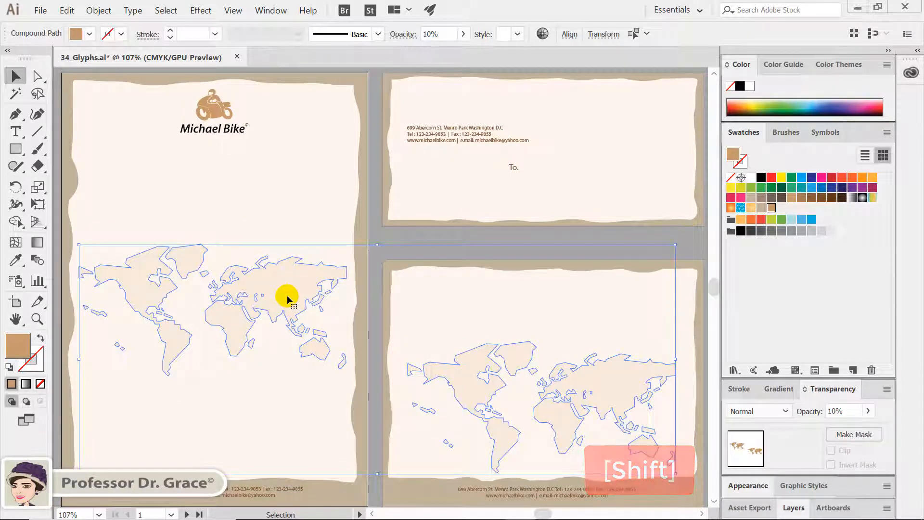
{"action": "key", "text": "ctrl+2"}
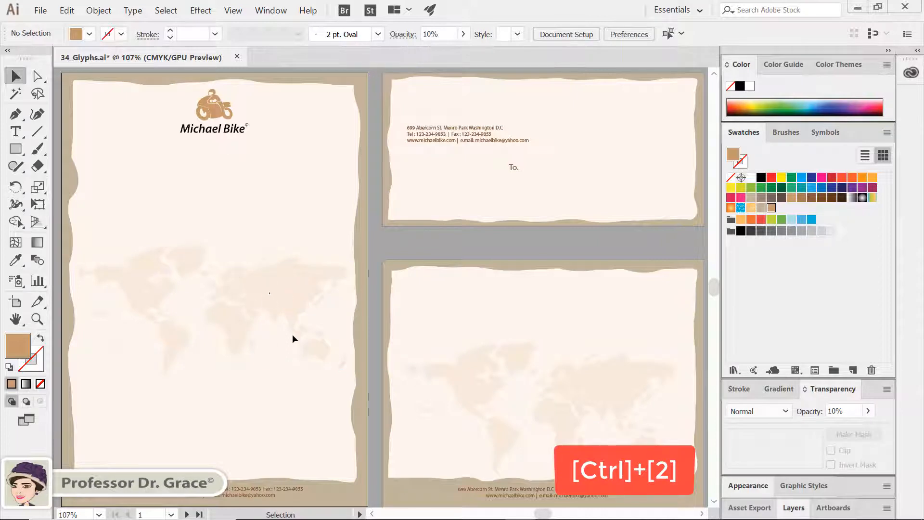
{"action": "left_click", "coordinate": [231, 296]}
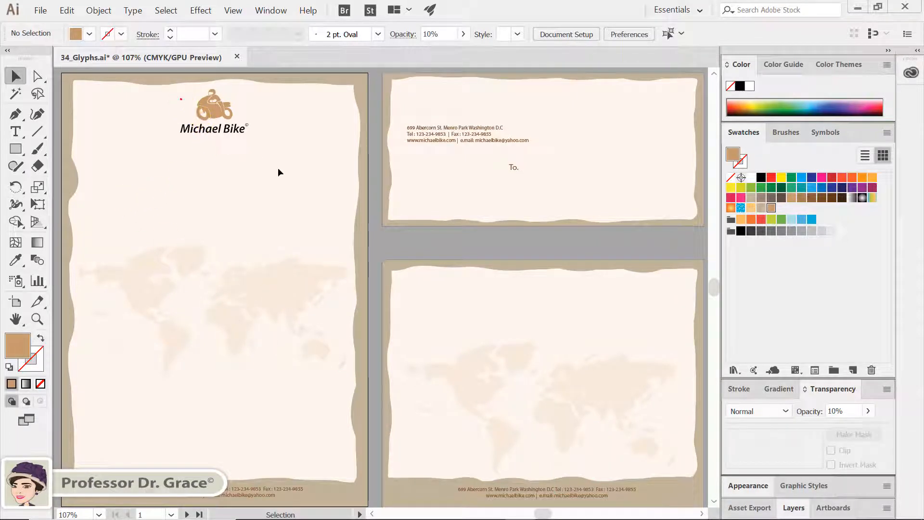
Step: Group the motorcycle with the "Michael Bike" name as a logo and paste a copy on all artboards
{"action": "left_click_drag", "start_coordinate": [278, 169], "coordinate": [236, 137]}
{"action": "key", "text": "ctrl+g"}
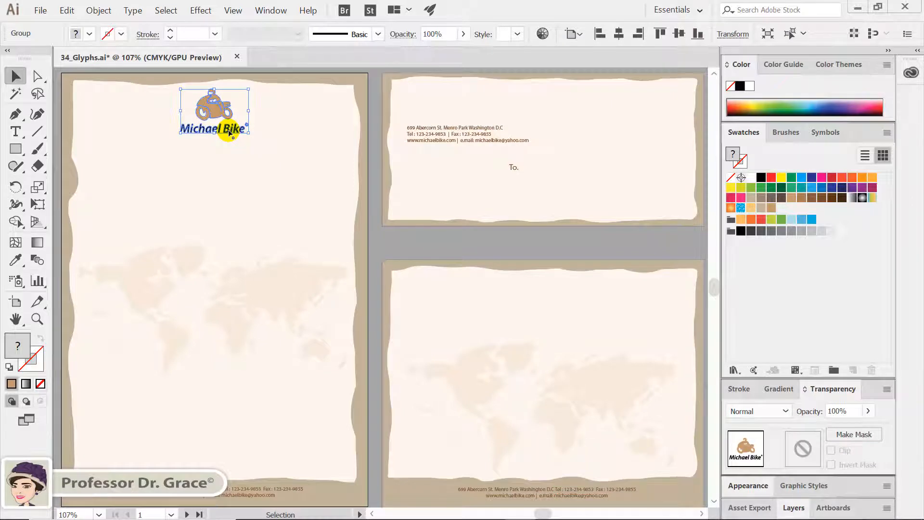
{"action": "key", "text": "ctrl+c"}
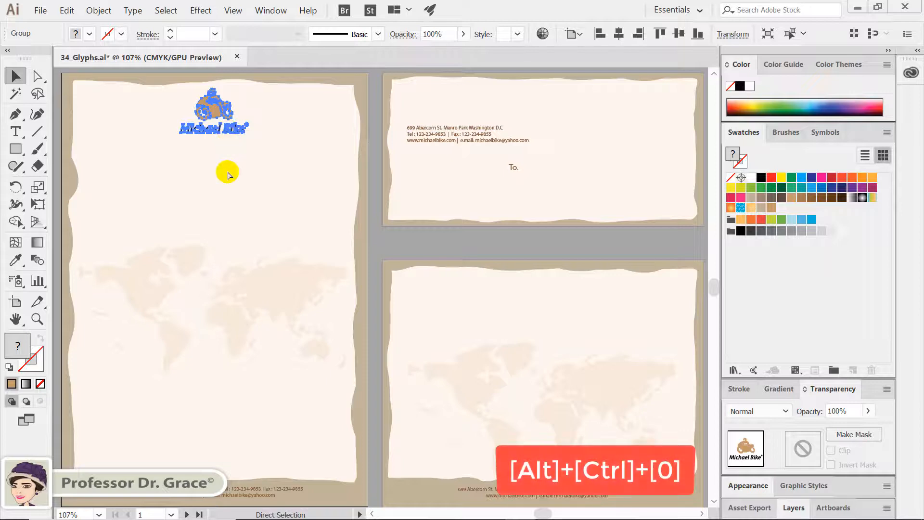
{"action": "key", "text": "ctrl+alt+0"}
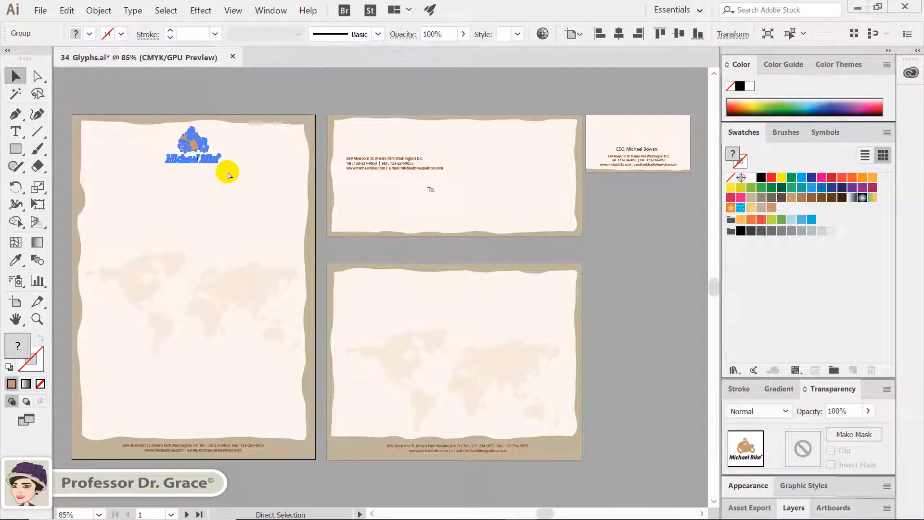
{"action": "left_click", "coordinate": [67, 11]}
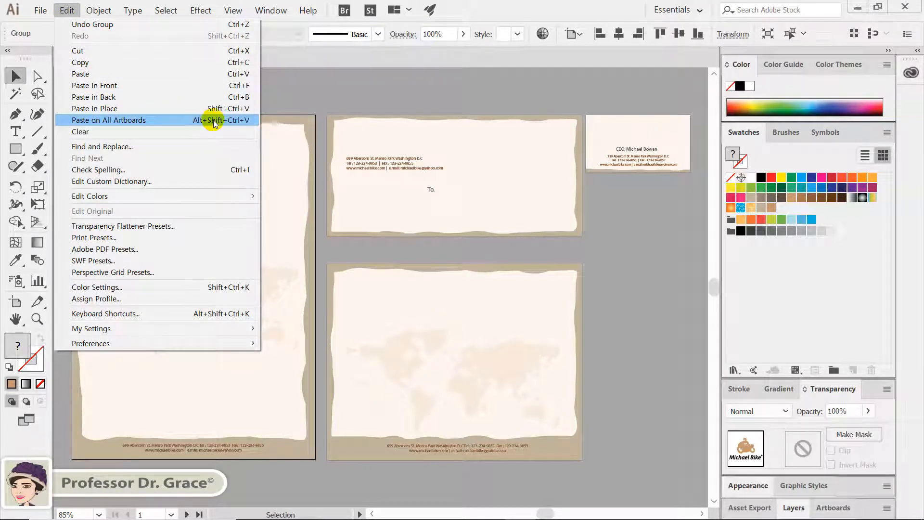
{"action": "left_click", "coordinate": [255, 120]}
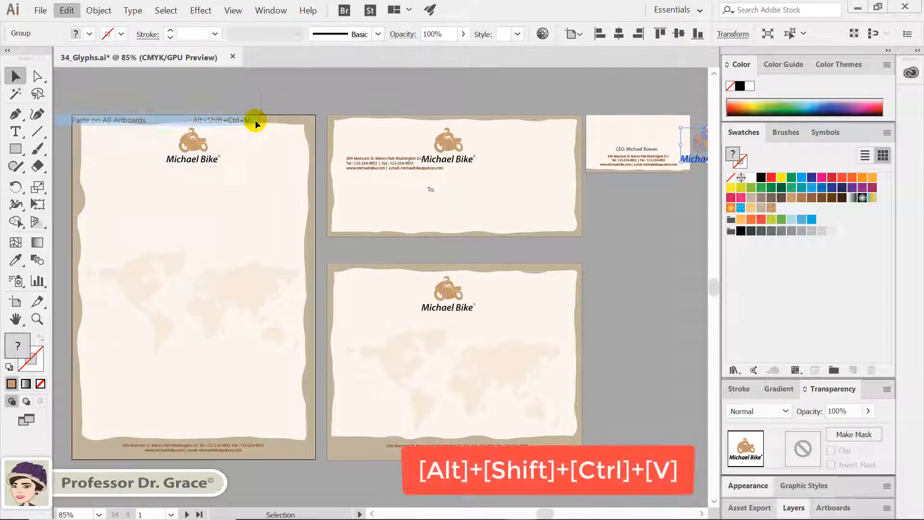
{"action": "left_click", "coordinate": [322, 268]}
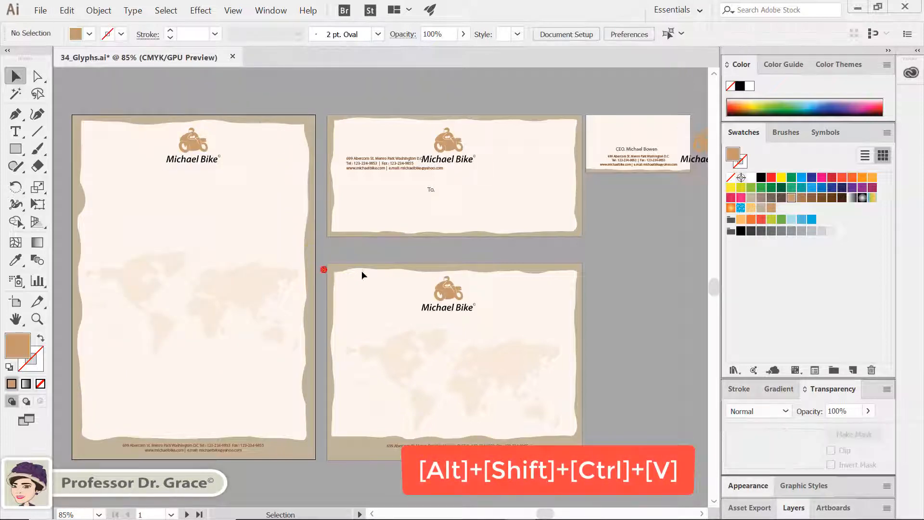
Step: Move the envelope's logo above the sender address, and shrink the business card's logo and place it above the CEO line
{"action": "left_click_drag", "start_coordinate": [617, 292], "coordinate": [540, 296]}
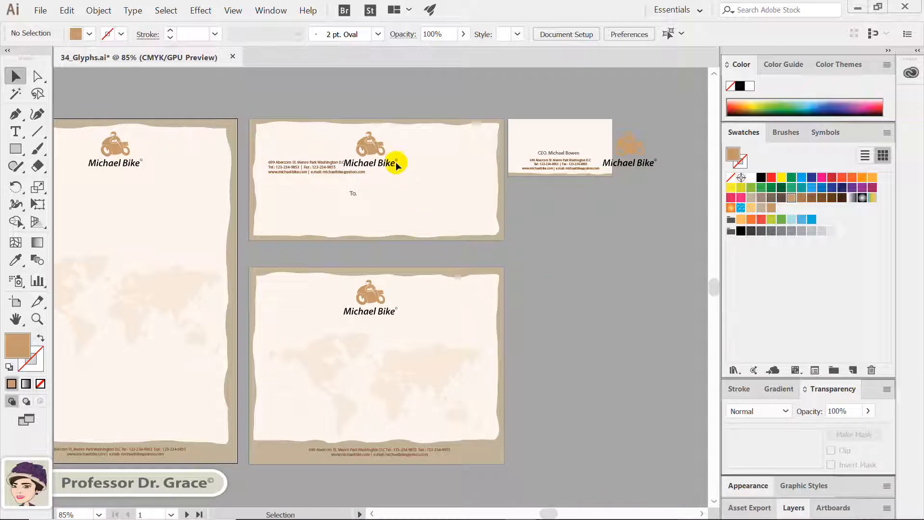
{"action": "left_click", "coordinate": [365, 147]}
{"action": "left_click_drag", "start_coordinate": [363, 150], "coordinate": [584, 124]}
{"action": "left_click", "coordinate": [321, 123]}
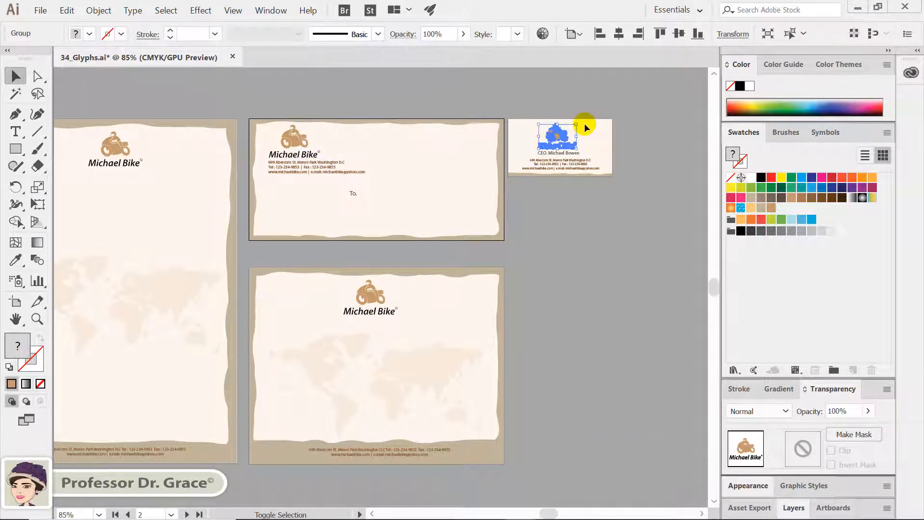
Step: Centre the reduced logo horizontally on the business card above the CEO line and deselect it
{"action": "left_click", "coordinate": [615, 34]}
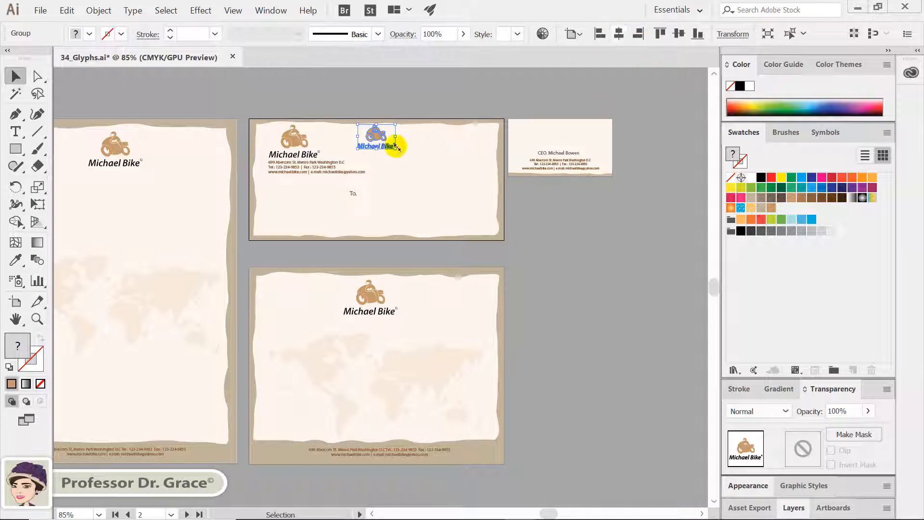
{"action": "left_click_drag", "start_coordinate": [393, 140], "coordinate": [566, 139]}
{"action": "left_click", "coordinate": [60, 110]}
Step: Draw a straight horizontal line below the letterhead's logo, spanning most of the page's inner width
{"action": "left_click", "coordinate": [37, 131]}
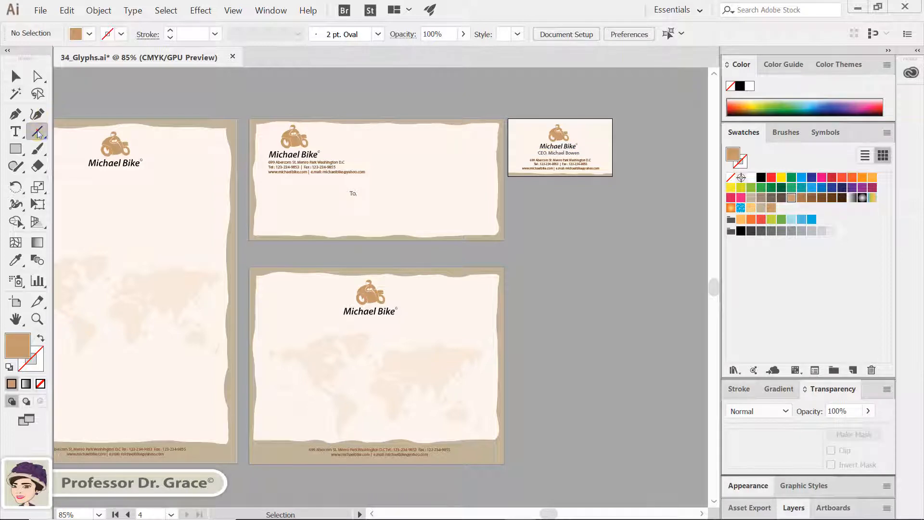
{"action": "scroll", "coordinate": [151, 283], "scroll_direction": "left", "scroll_amount": 5}
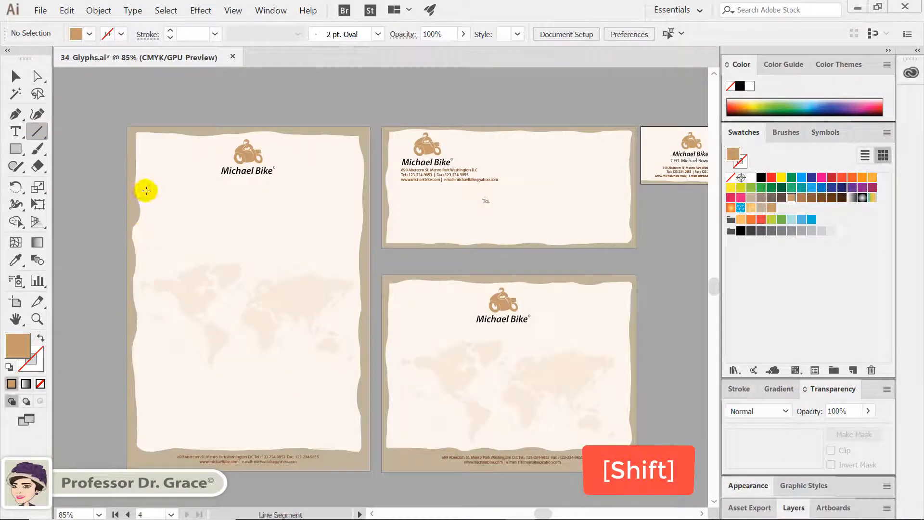
{"action": "left_click_drag", "start_coordinate": [146, 191], "coordinate": [351, 200]}
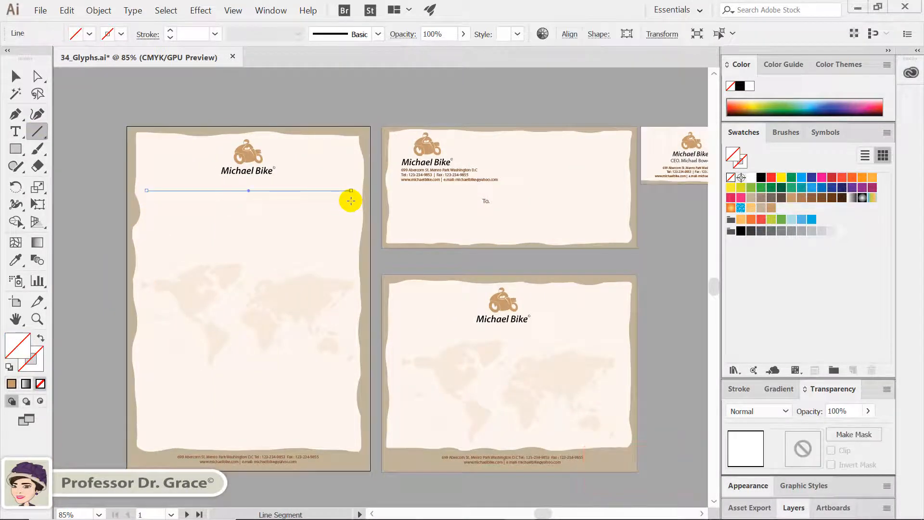
Step: Give the letterhead's horizontal line a greyish-tan stroke matching the page border and set its weight to 0.5 pt
{"action": "left_click", "coordinate": [739, 389]}
{"action": "scroll", "coordinate": [824, 208], "scroll_direction": "down", "scroll_amount": 3}
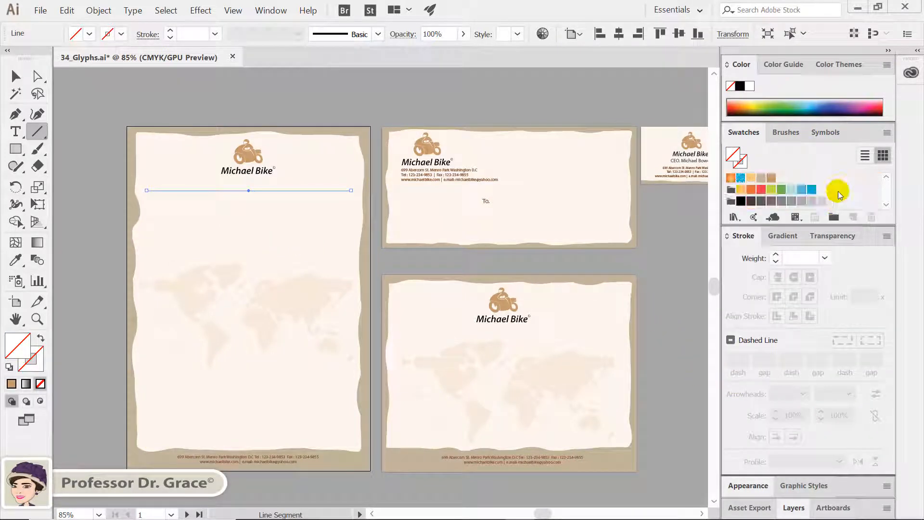
{"action": "left_click", "coordinate": [37, 359]}
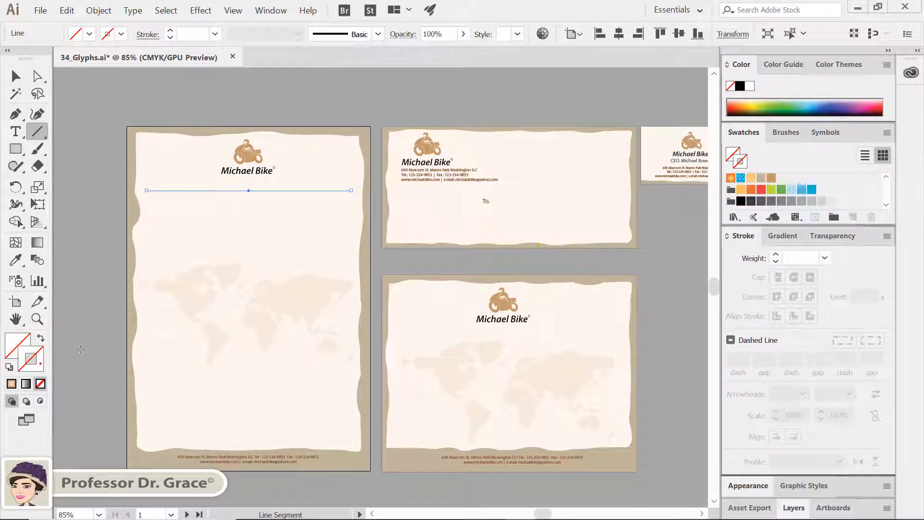
{"action": "left_click", "coordinate": [760, 179]}
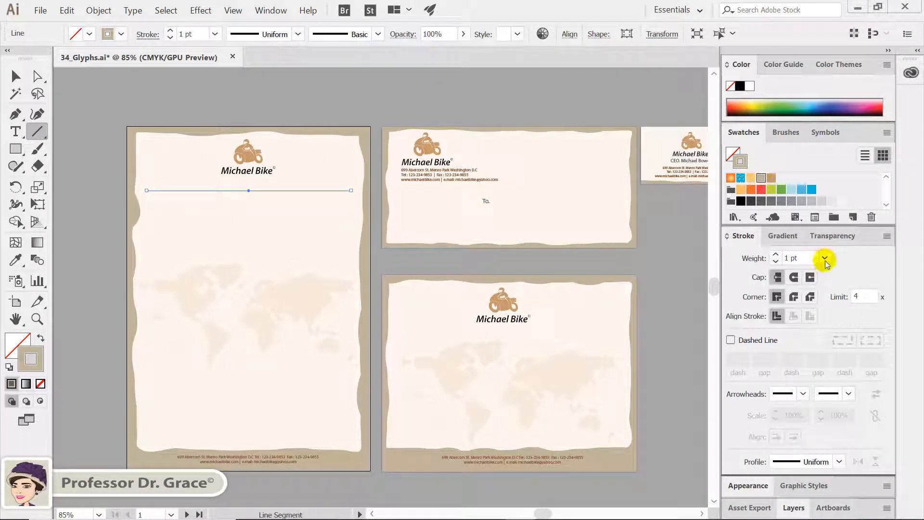
{"action": "left_click", "coordinate": [825, 260]}
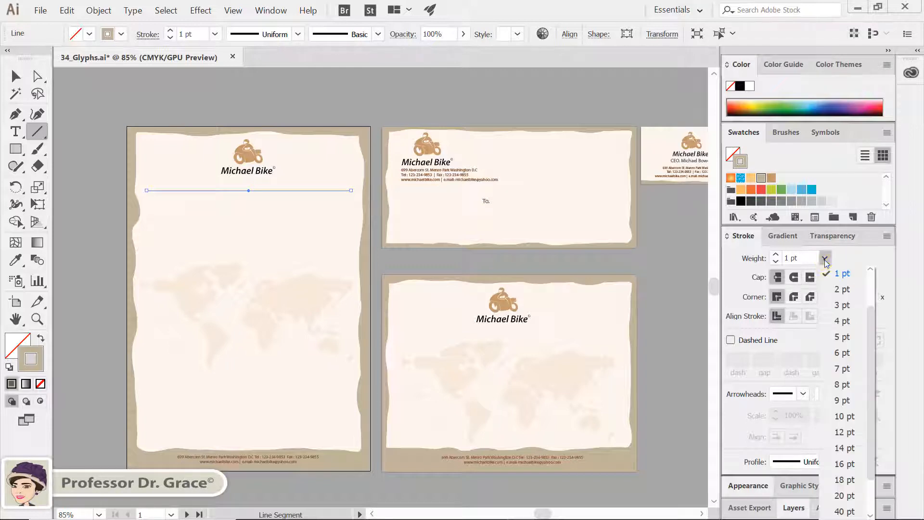
{"action": "left_click", "coordinate": [847, 295]}
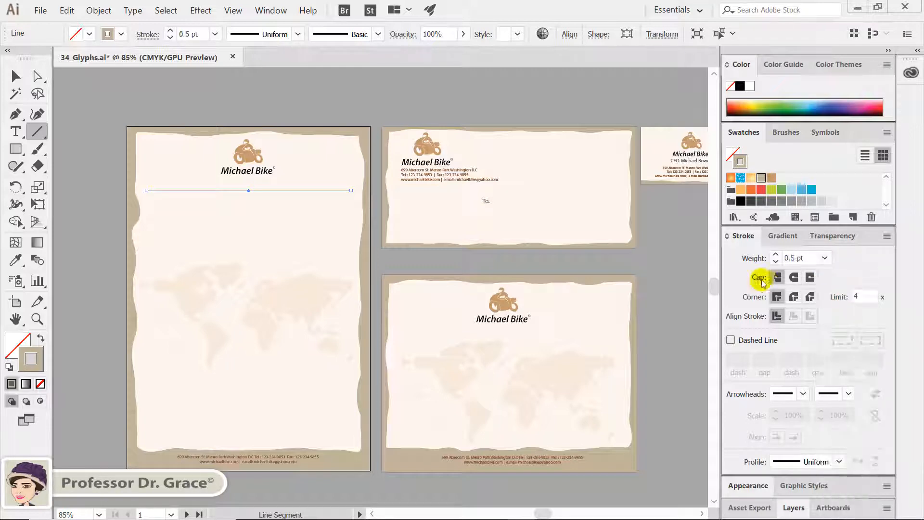
Step: Duplicate the letterhead's line straight down to place a second ruled line a short distance below the first
{"action": "left_click", "coordinate": [15, 76]}
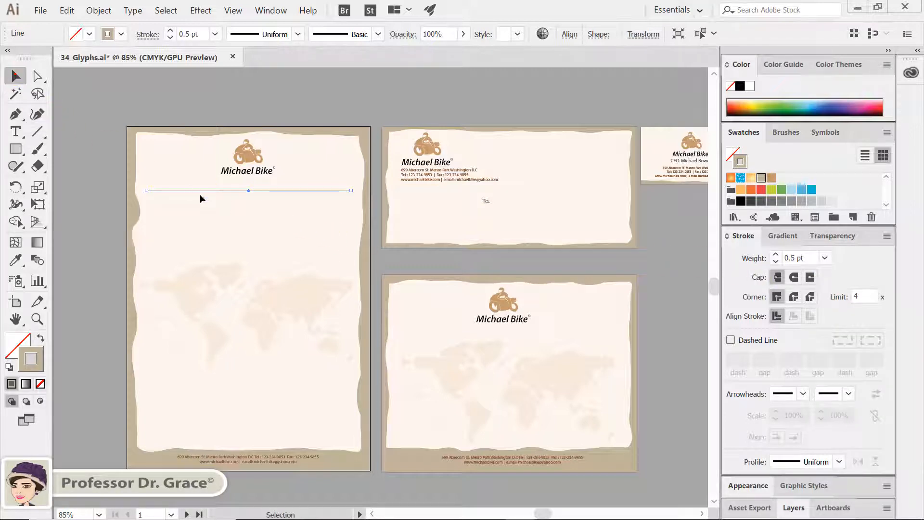
{"action": "left_click_drag", "start_coordinate": [201, 190], "coordinate": [195, 207]}
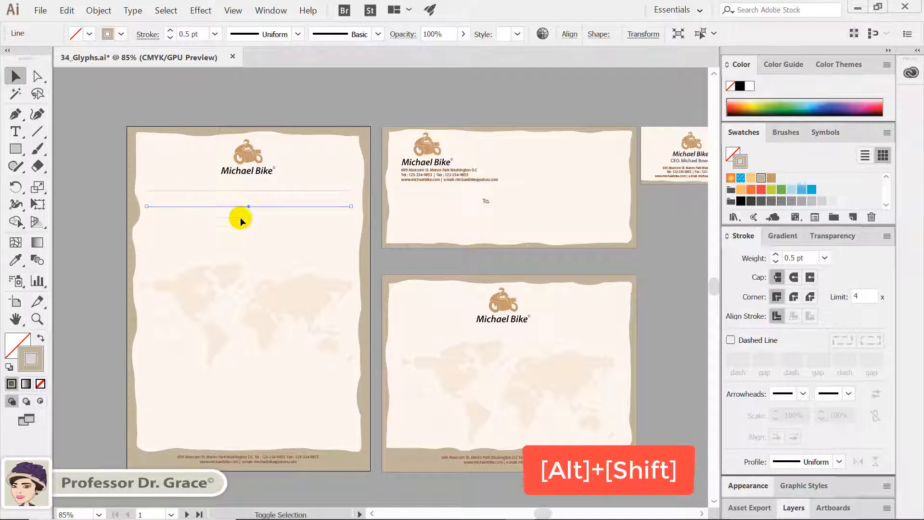
{"action": "left_click_drag", "start_coordinate": [424, 276], "coordinate": [369, 275]}
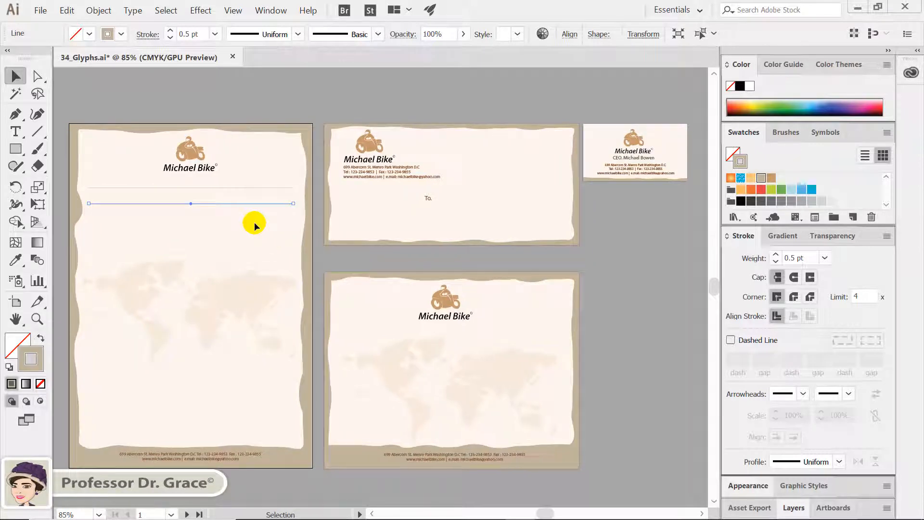
Step: Repeat the line duplication at the same spacing until ruled lines fill the letterhead down to just above the footer, and deselect
{"action": "key", "text": "ctrl"}
{"action": "key", "text": "ctrl+d"}
{"action": "key", "text": "ctrl+d"}
{"action": "key", "text": "ctrl+d"}
{"action": "key", "text": "ctrl+d"}
{"action": "key", "text": "ctrl+d"}
{"action": "key", "text": "ctrl+d"}
{"action": "key", "text": "ctrl+d"}
{"action": "key", "text": "ctrl+d"}
{"action": "key", "text": "ctrl+d"}
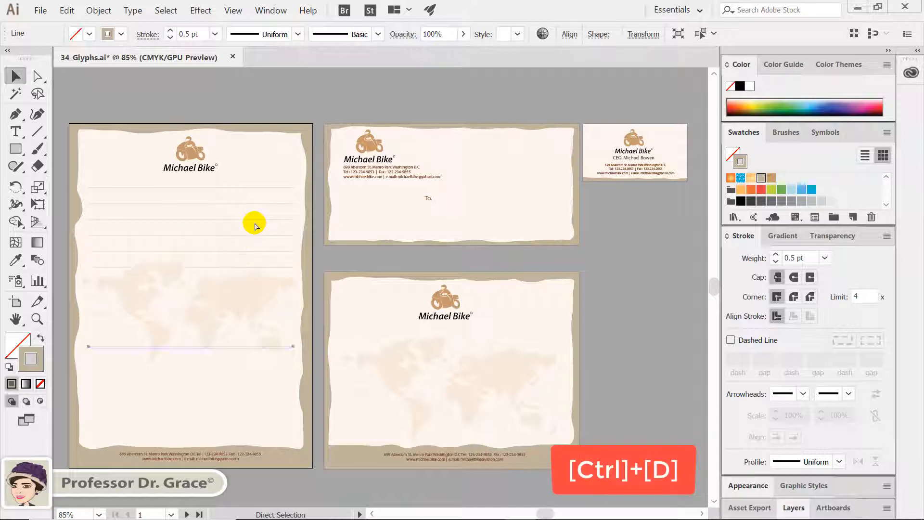
{"action": "key", "text": "ctrl+d"}
{"action": "key", "text": "ctrl+d"}
{"action": "key", "text": "ctrl+d"}
{"action": "key", "text": "ctrl+d"}
{"action": "key", "text": "ctrl+d"}
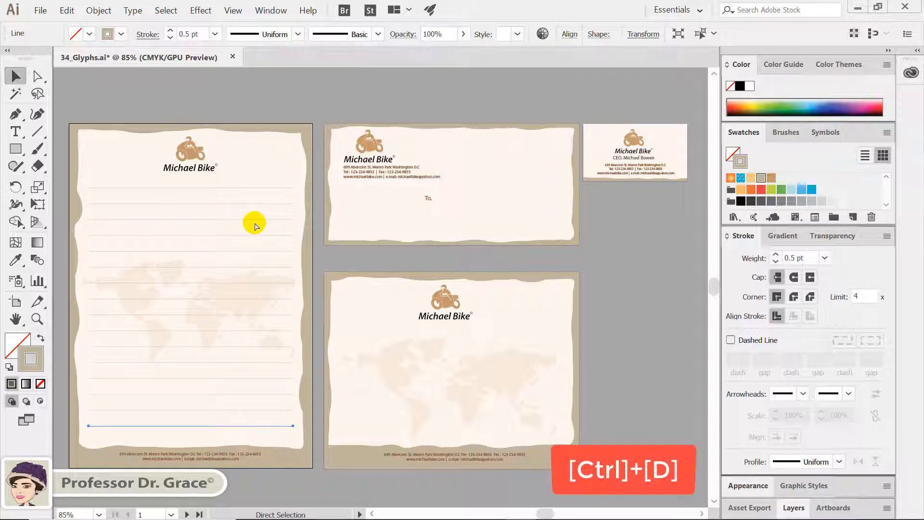
{"action": "key", "text": "ctrl+d"}
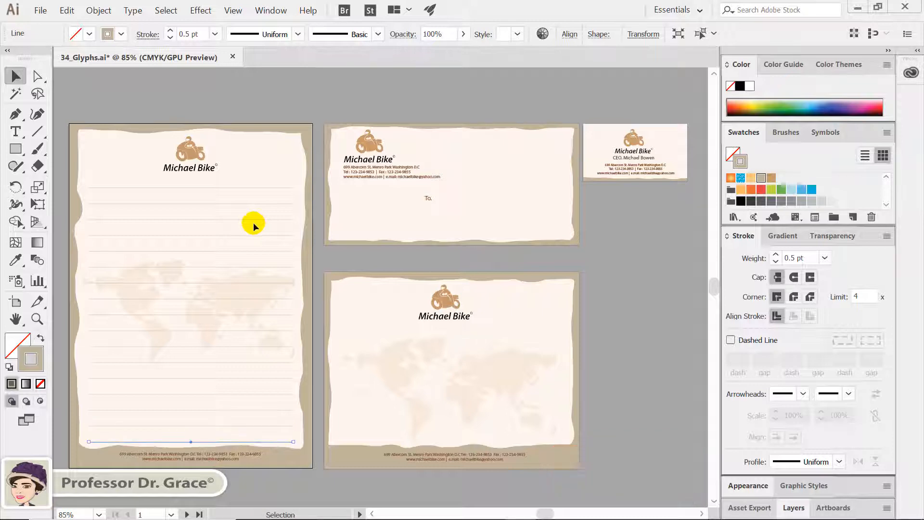
{"action": "key", "text": "ctrl+shift+a"}
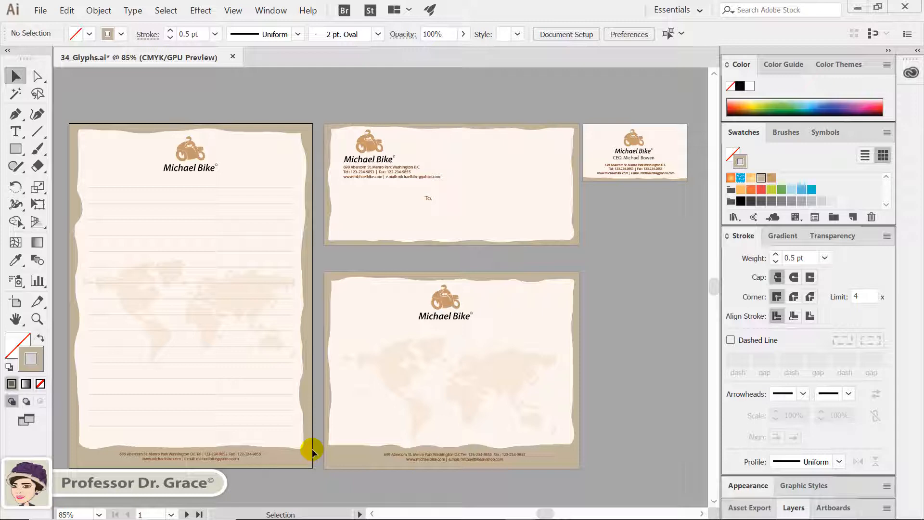
Step: Copy the letterhead's lowest seven ruled lines straight across onto the artboard below the envelope, under its logo, and deselect
{"action": "left_click_drag", "start_coordinate": [312, 452], "coordinate": [535, 373]}
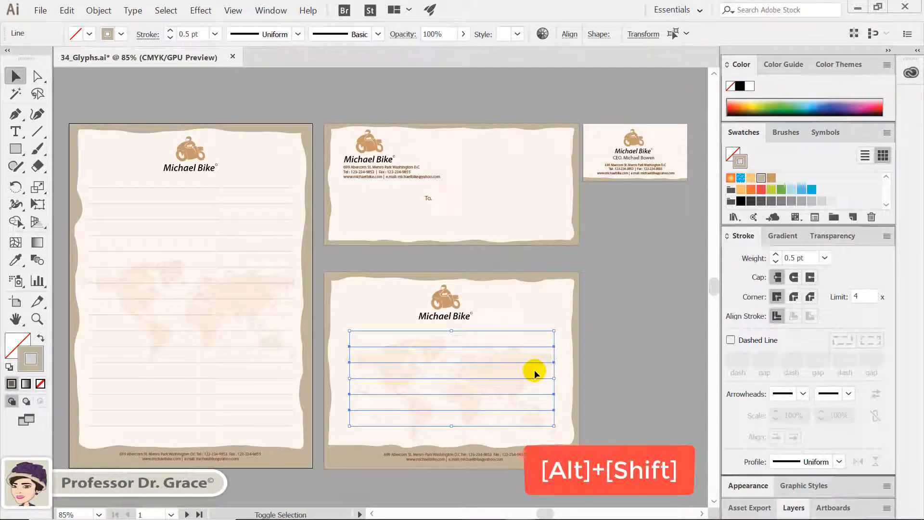
{"action": "left_click", "coordinate": [611, 405]}
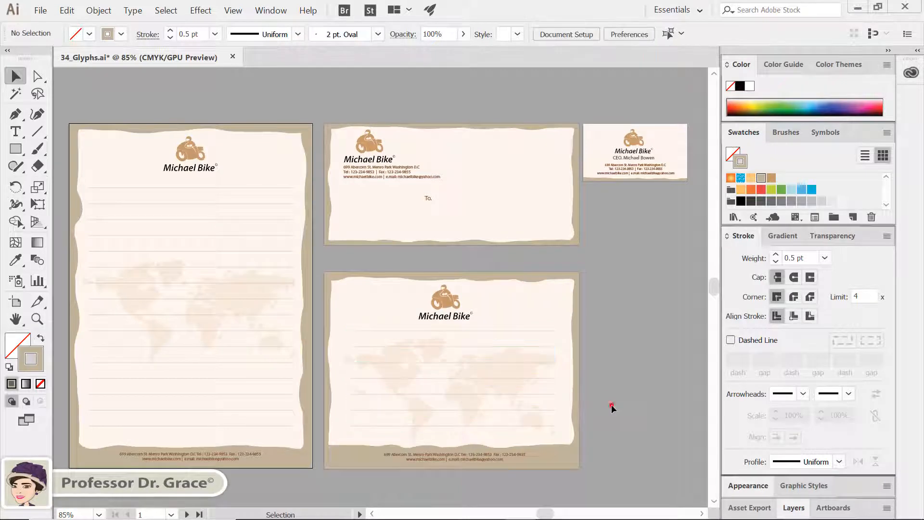